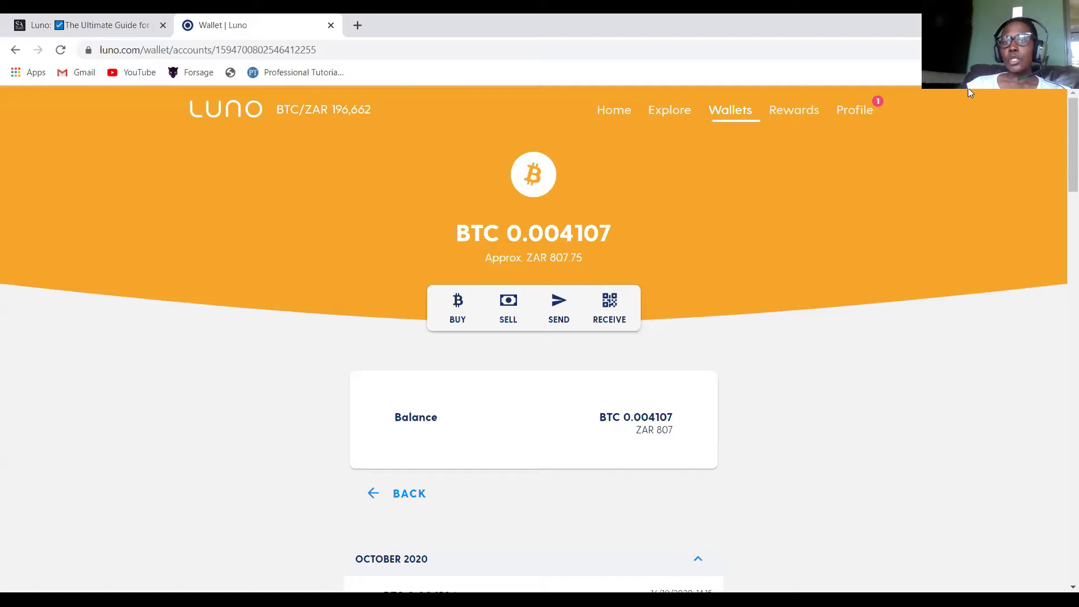
Step: Switch to the SA Shares browser tab with the Luno availability guide
key("ctrl+shift+Tab")
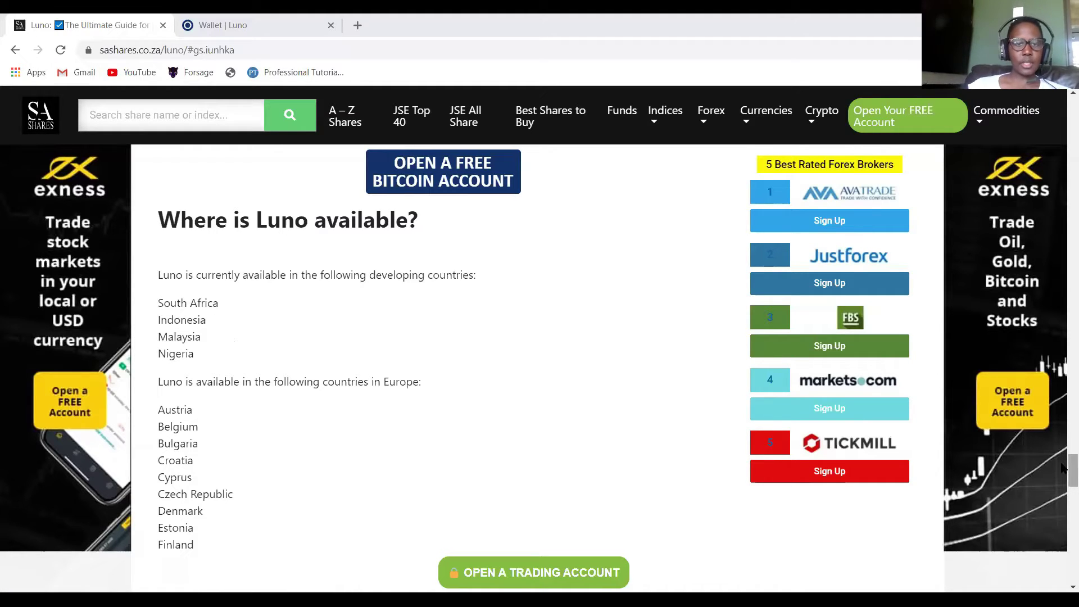
Step: Scroll through the guide's list of Luno countries, then return to the Luno Bitcoin wallet tab
left_click_drag(1062, 468, 1063, 506)
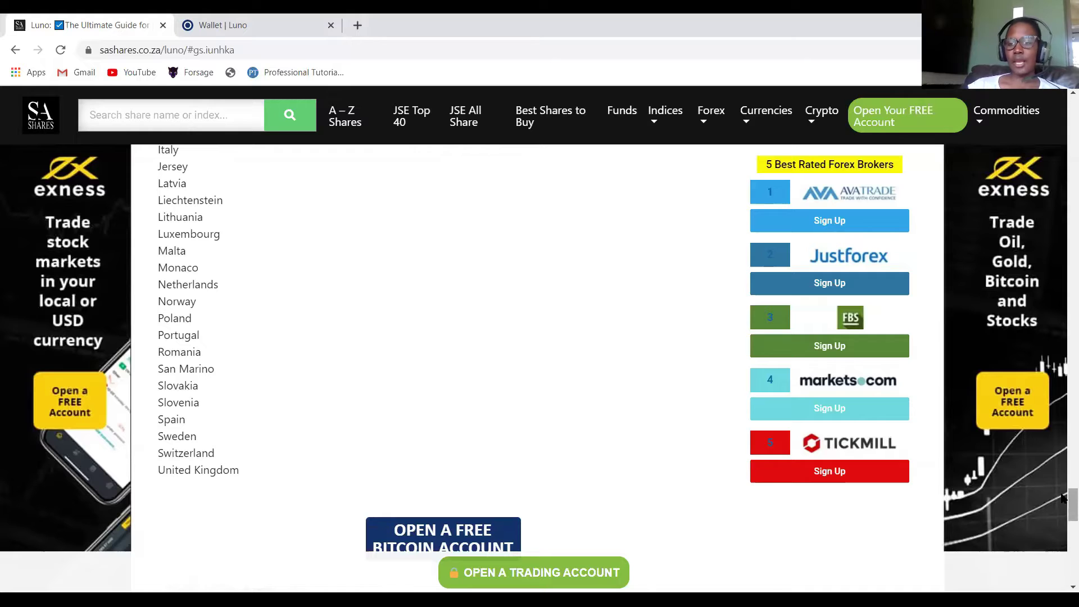
left_click_drag(1064, 498, 1063, 247)
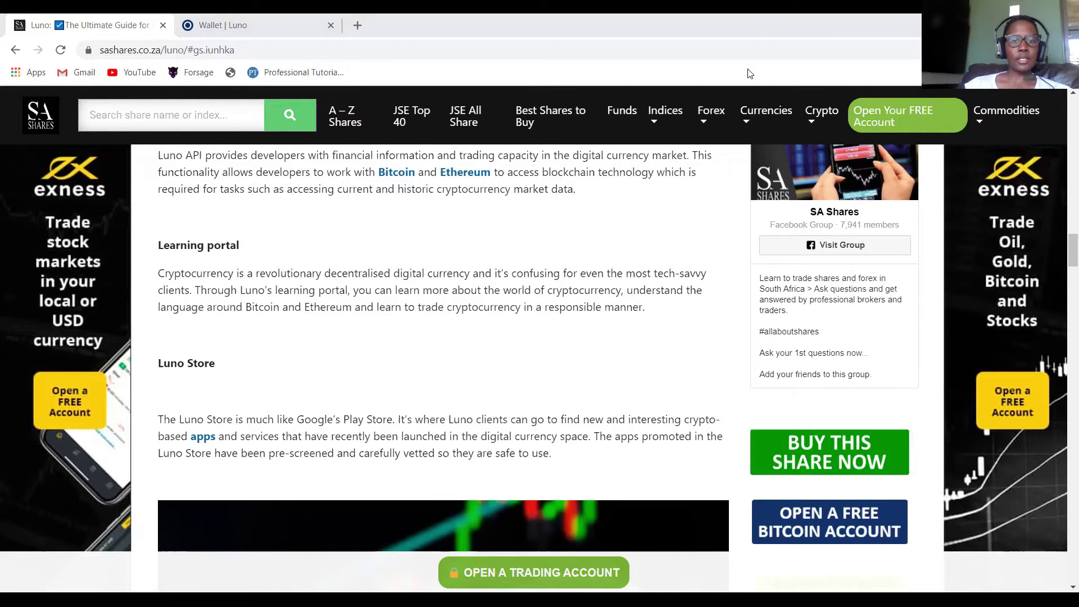
key("ctrl+Tab")
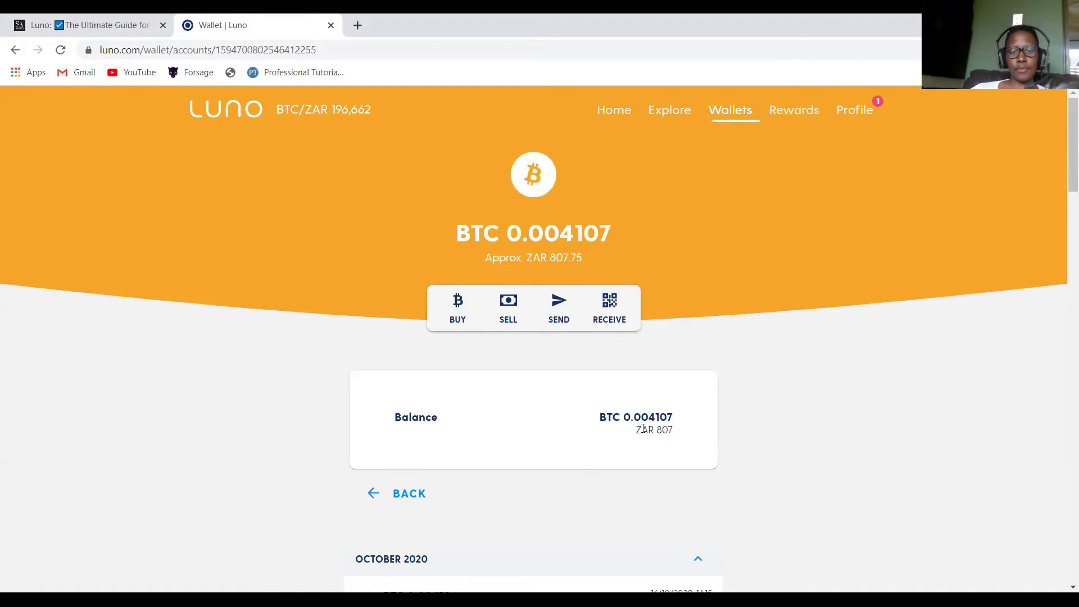
Step: Go to the Wallets overview (ZAR 806 total), then reopen the BTC wallet
left_click(727, 117)
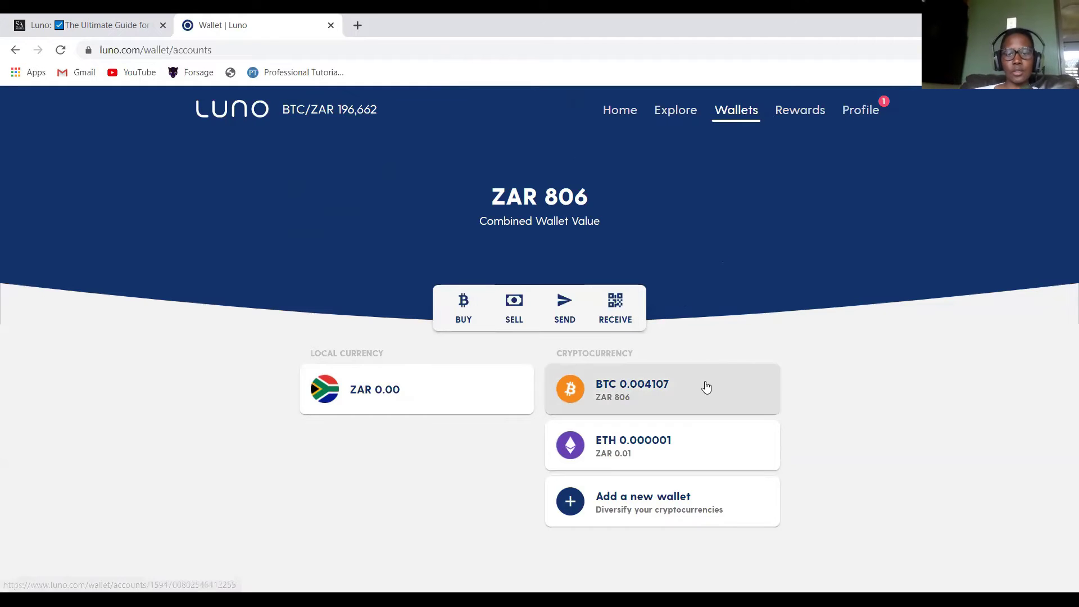
left_click(603, 394)
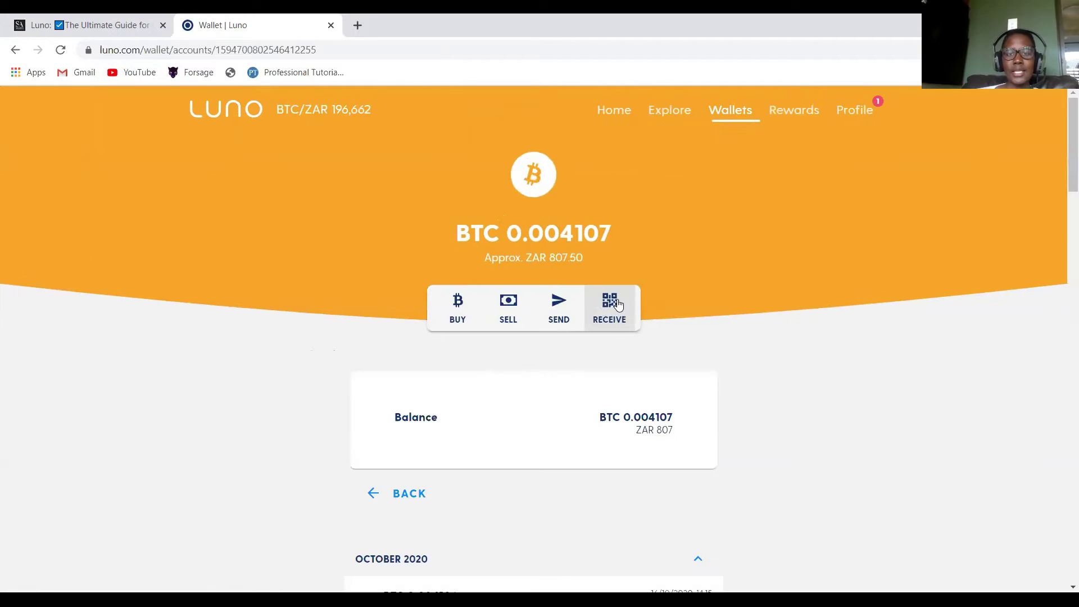
left_click(617, 303)
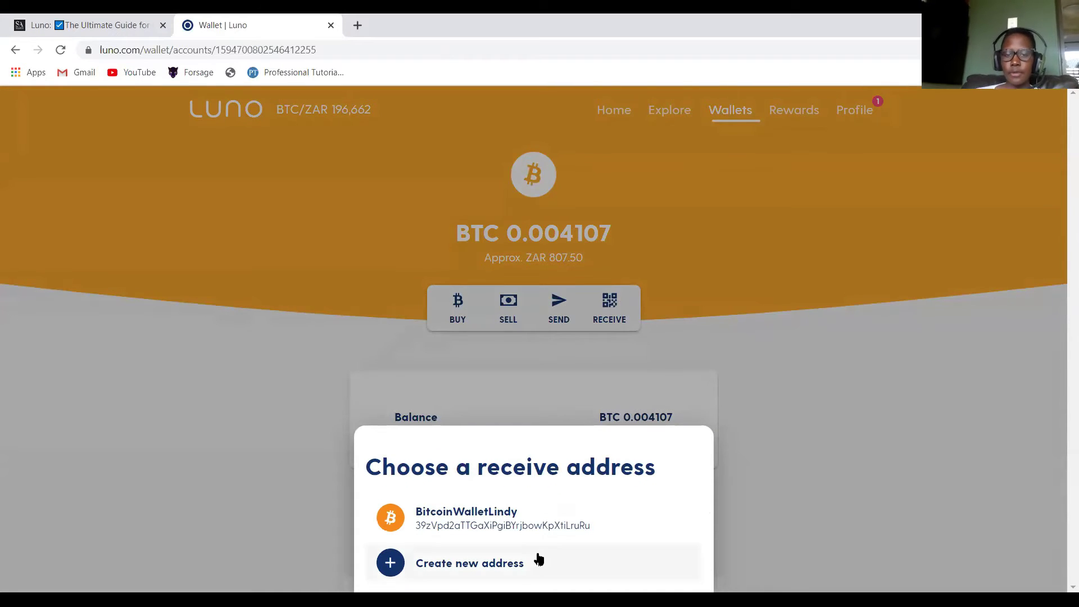
left_click(481, 513)
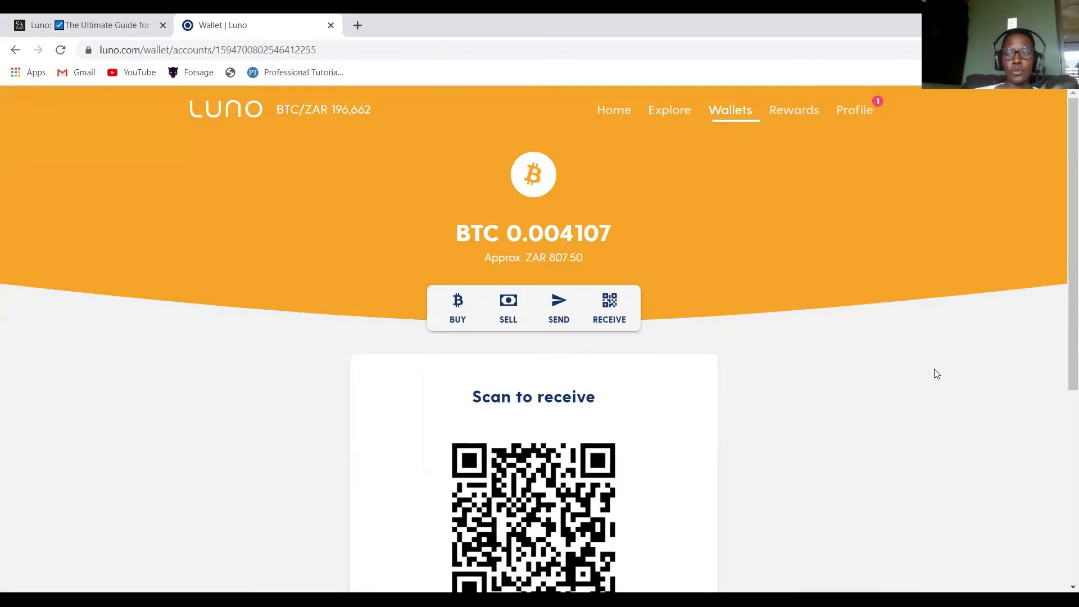
left_click_drag(1061, 231, 1062, 358)
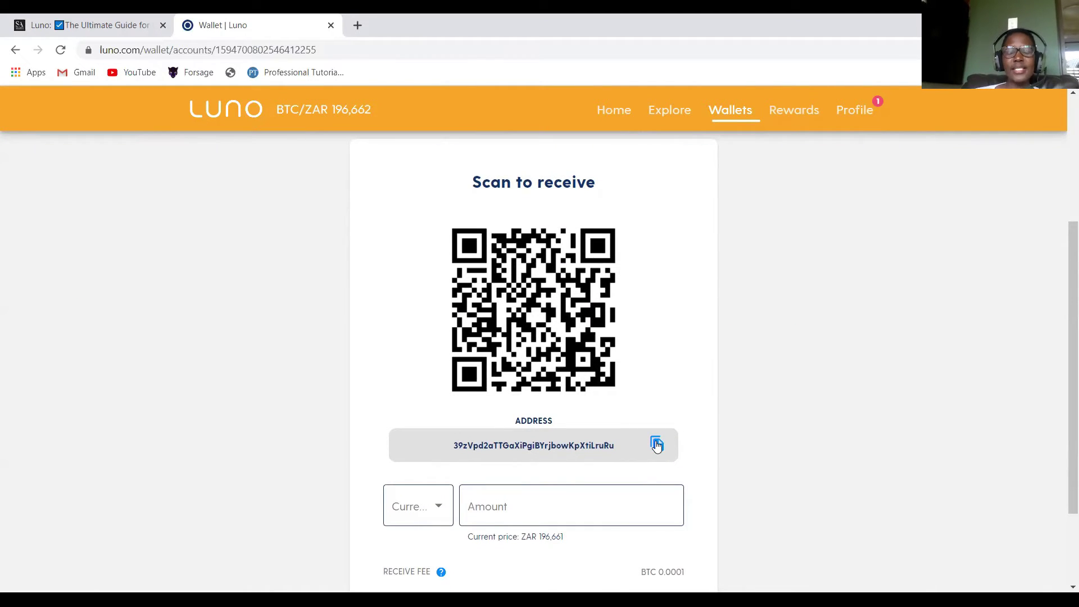
left_click(15, 50)
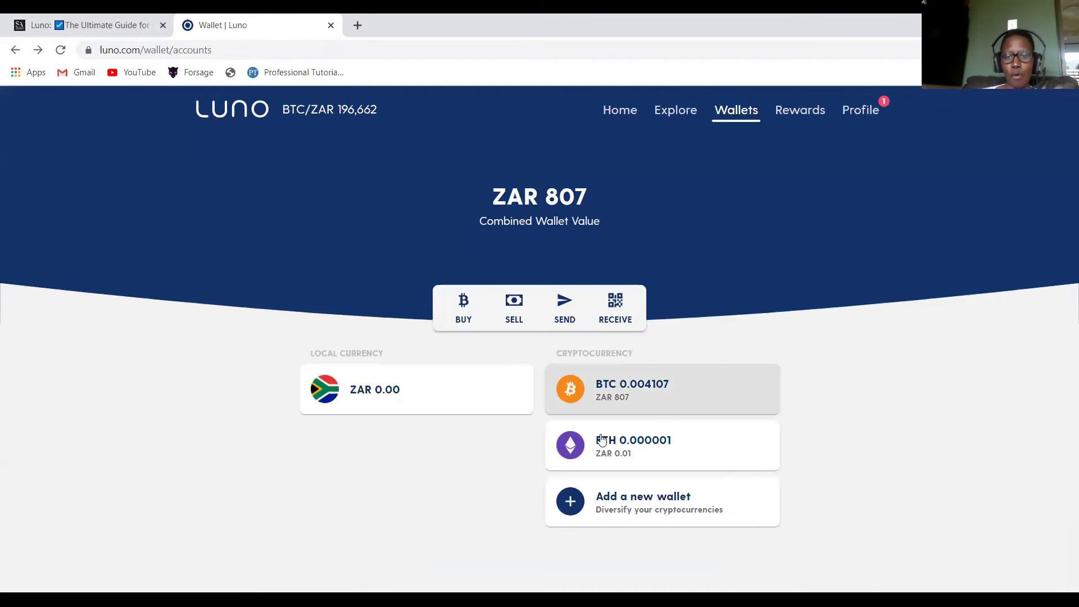
left_click(613, 448)
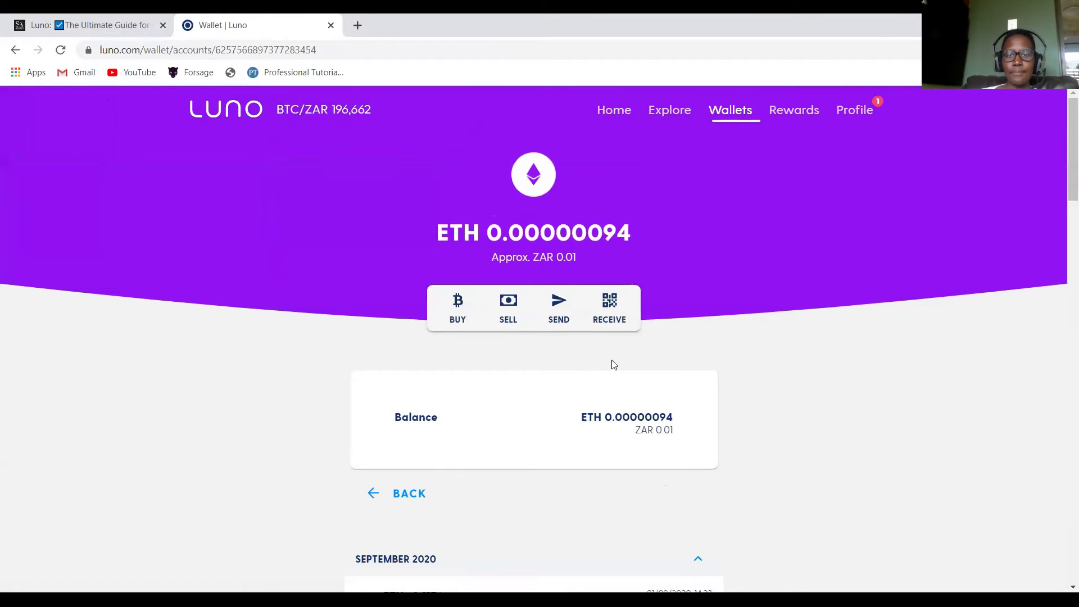
left_click(609, 318)
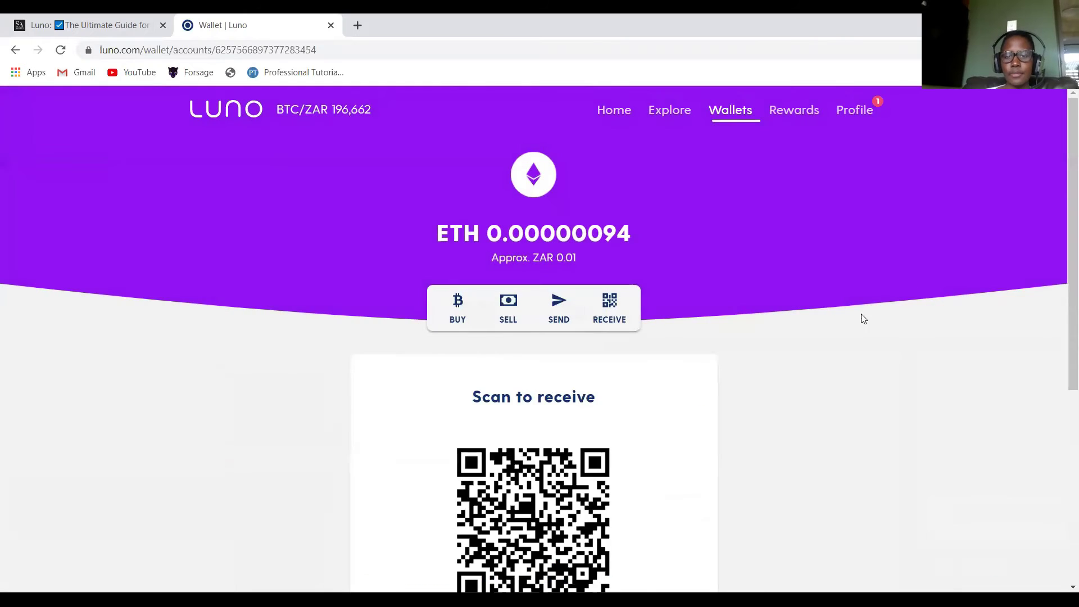
scroll(1062, 224, "down", 3)
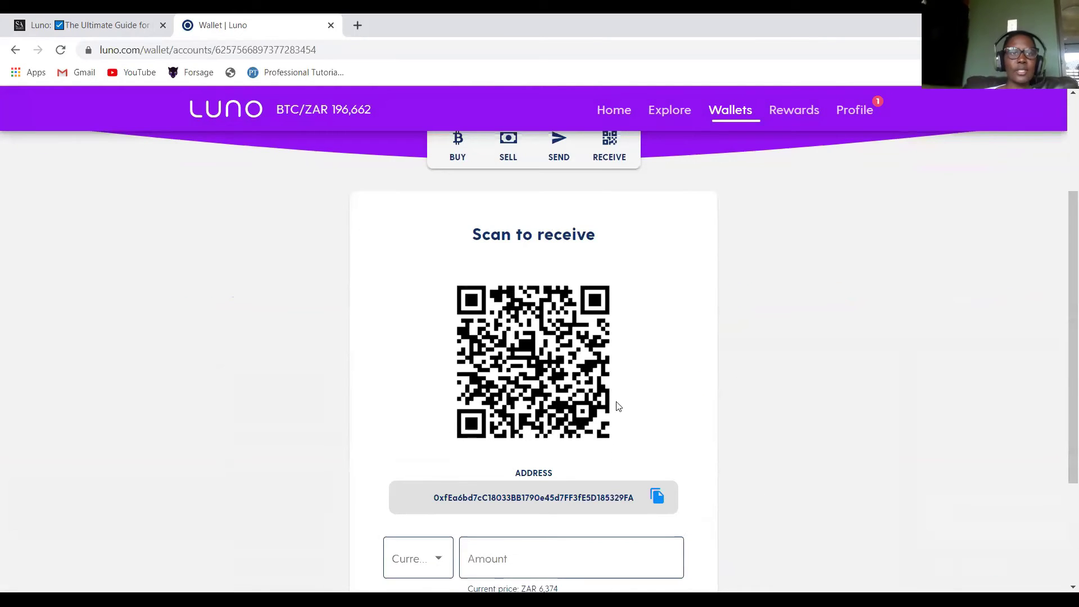
left_click(16, 50)
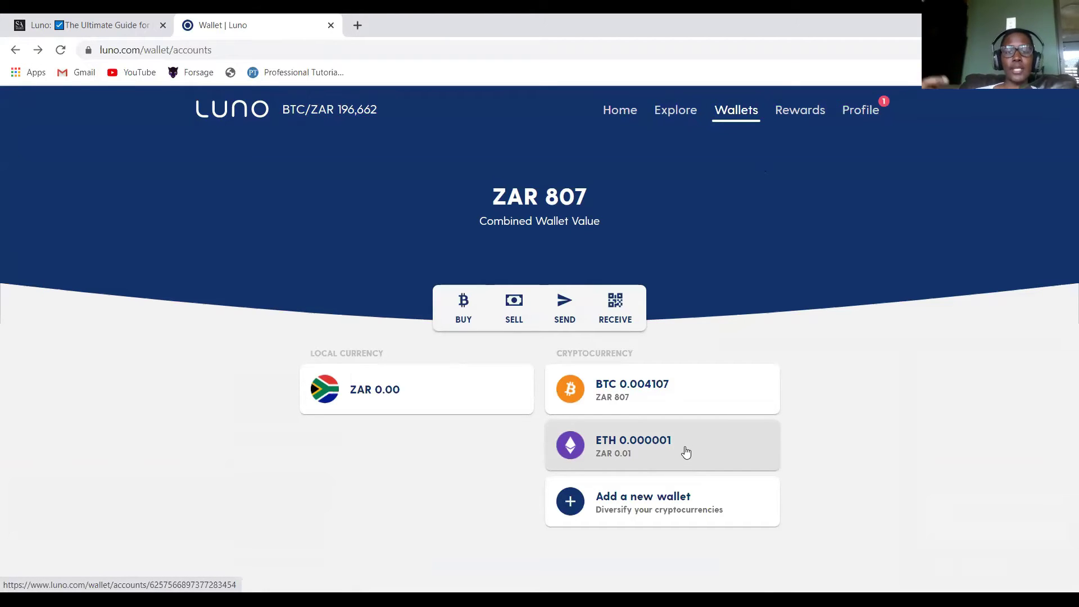
left_click(666, 444)
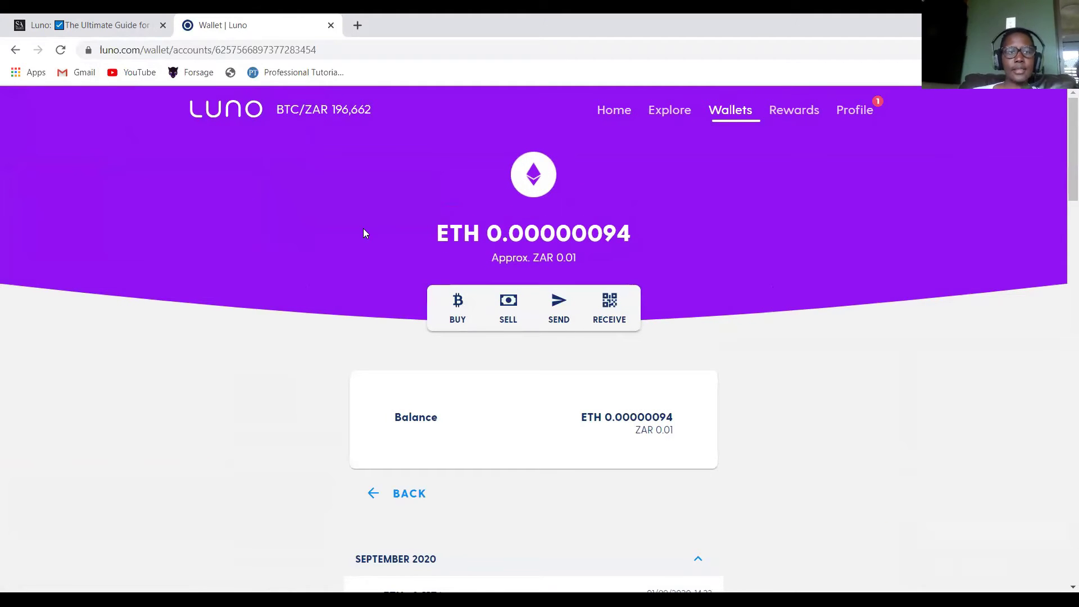
left_click(16, 50)
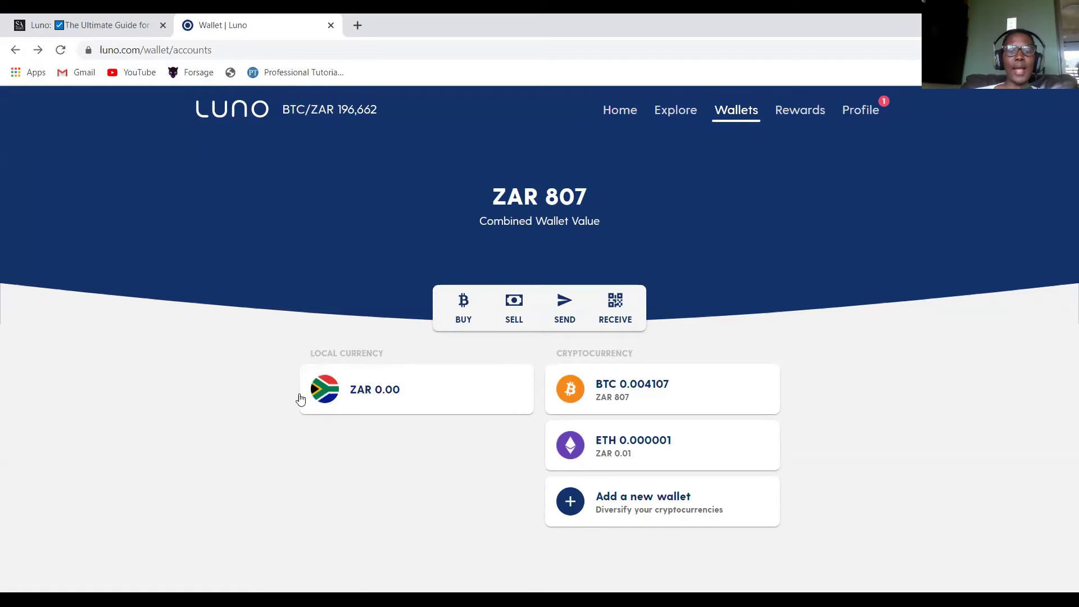
Step: In the ZAR wallet, view the deposit options, go back, and start a withdrawal
left_click(356, 393)
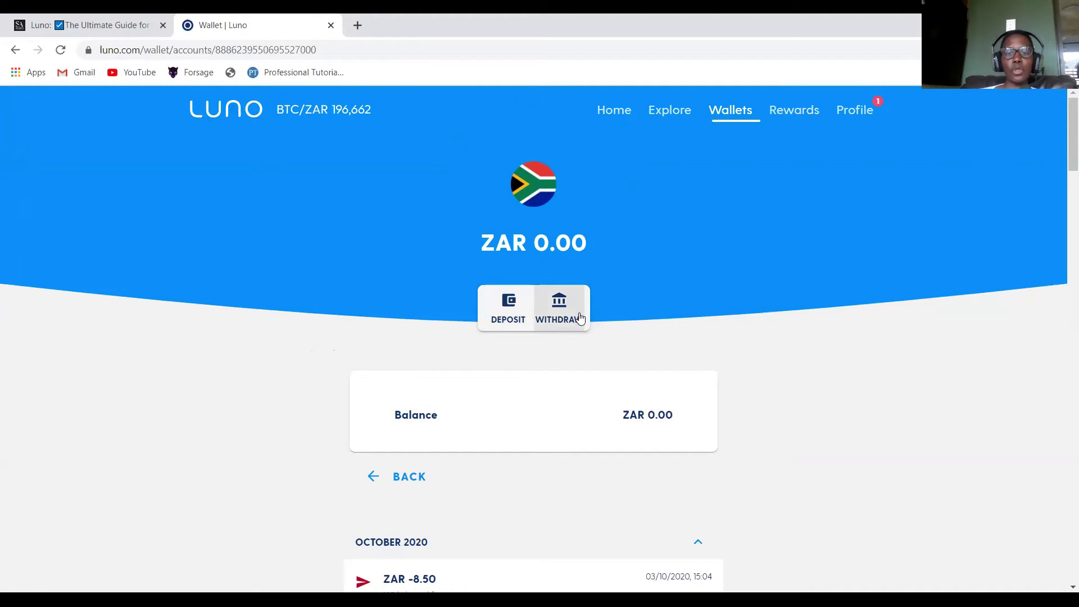
left_click(507, 311)
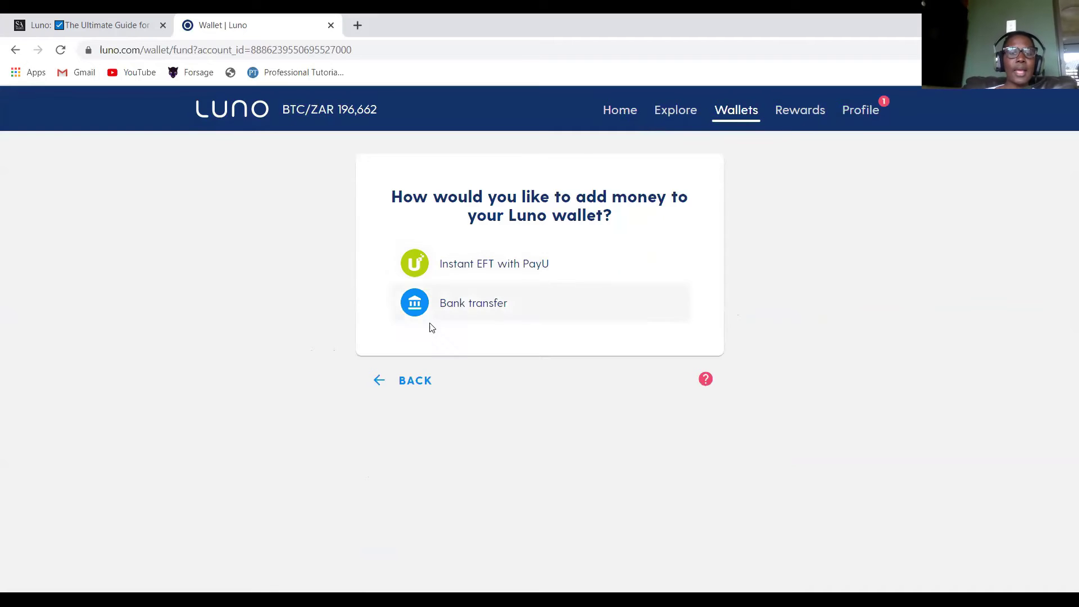
left_click(378, 381)
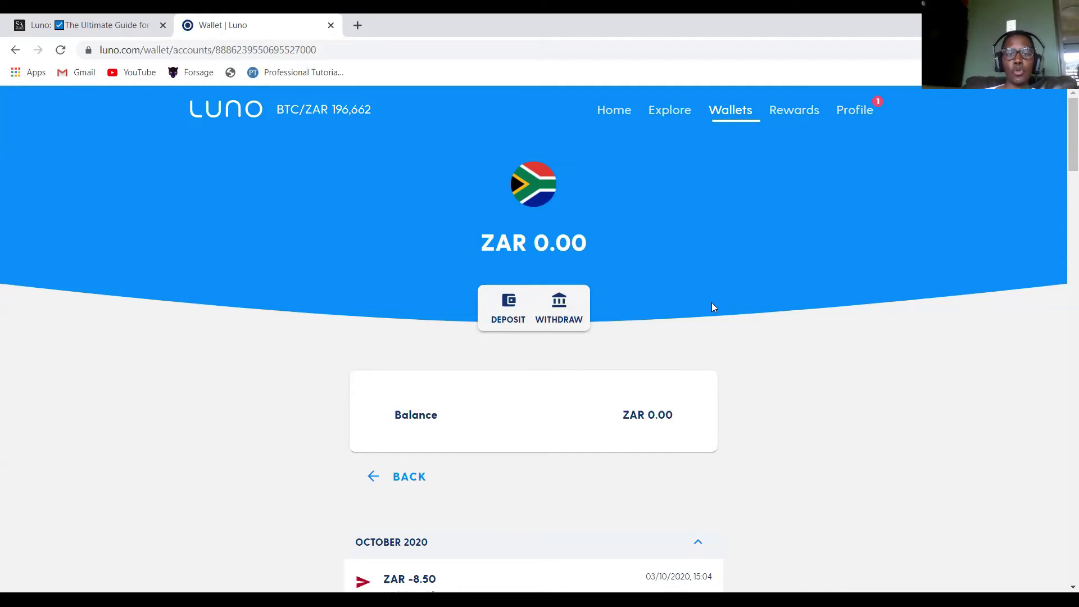
left_click(558, 309)
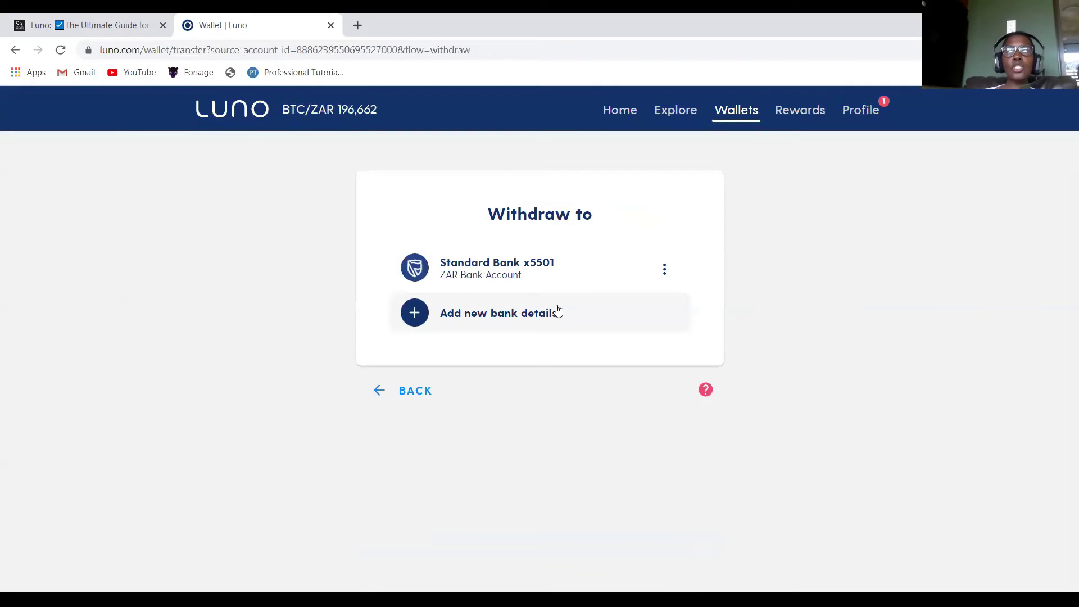
left_click(472, 312)
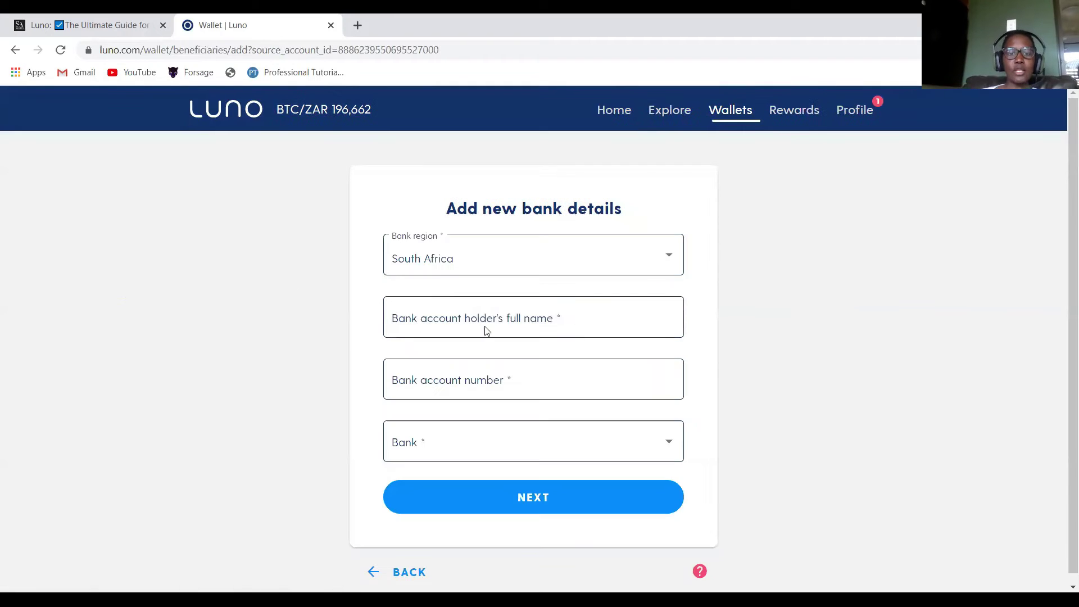
left_click(669, 447)
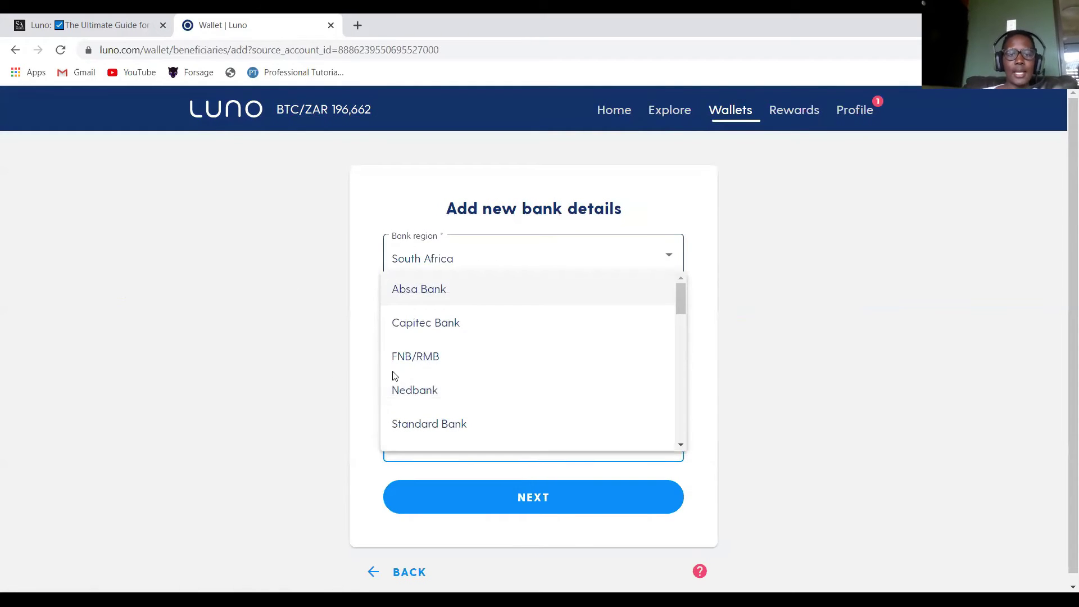
left_click(790, 293)
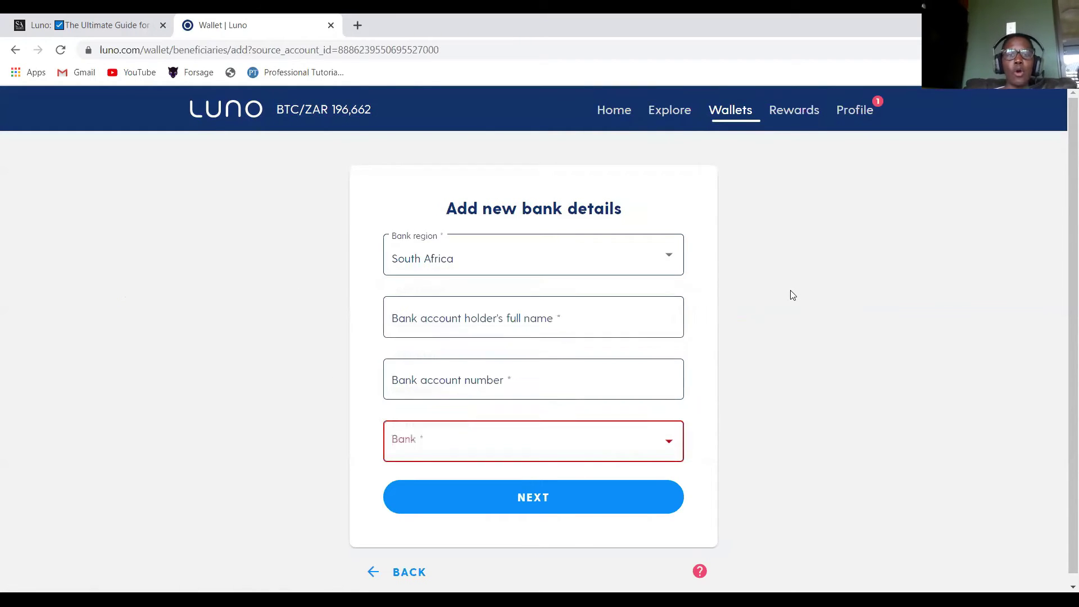
left_click(15, 50)
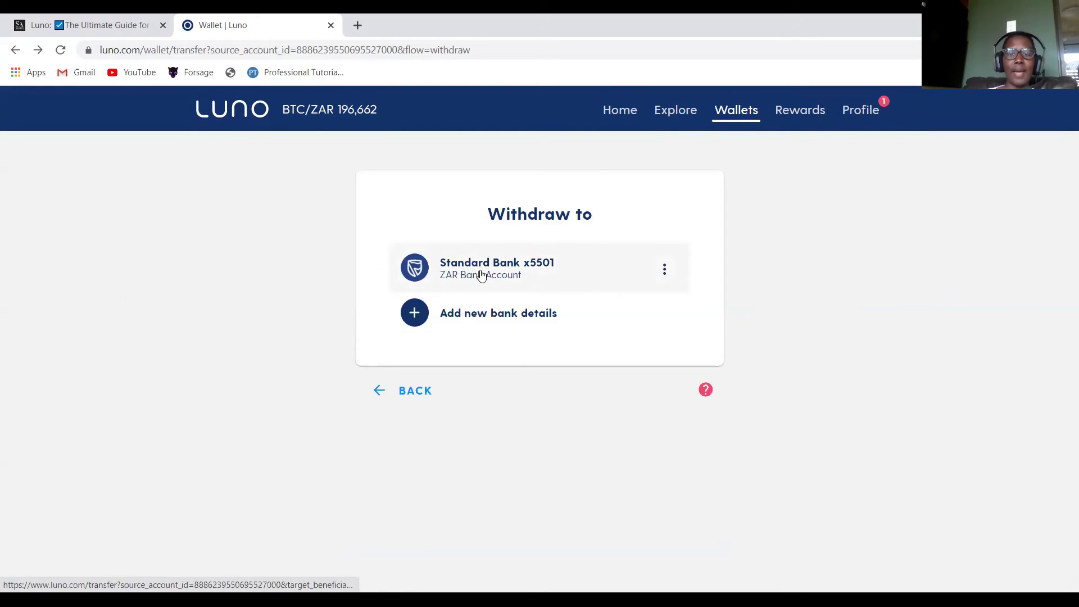
left_click(380, 392)
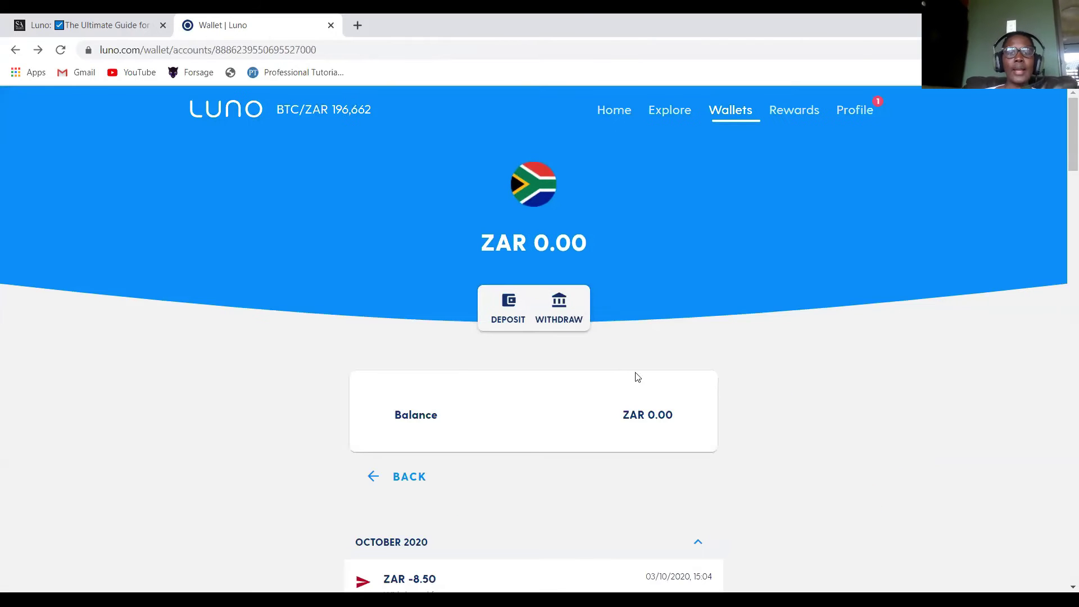
left_click(15, 50)
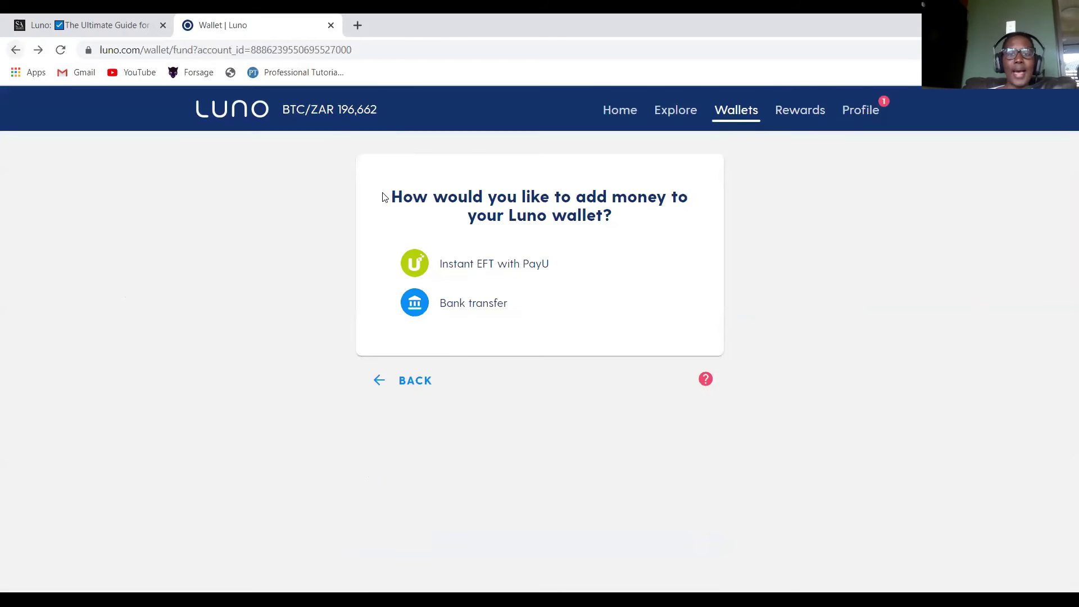
Step: Go back to the Wallets overview, open the BTC 0.004107 wallet, and start selling Bitcoin
left_click(15, 50)
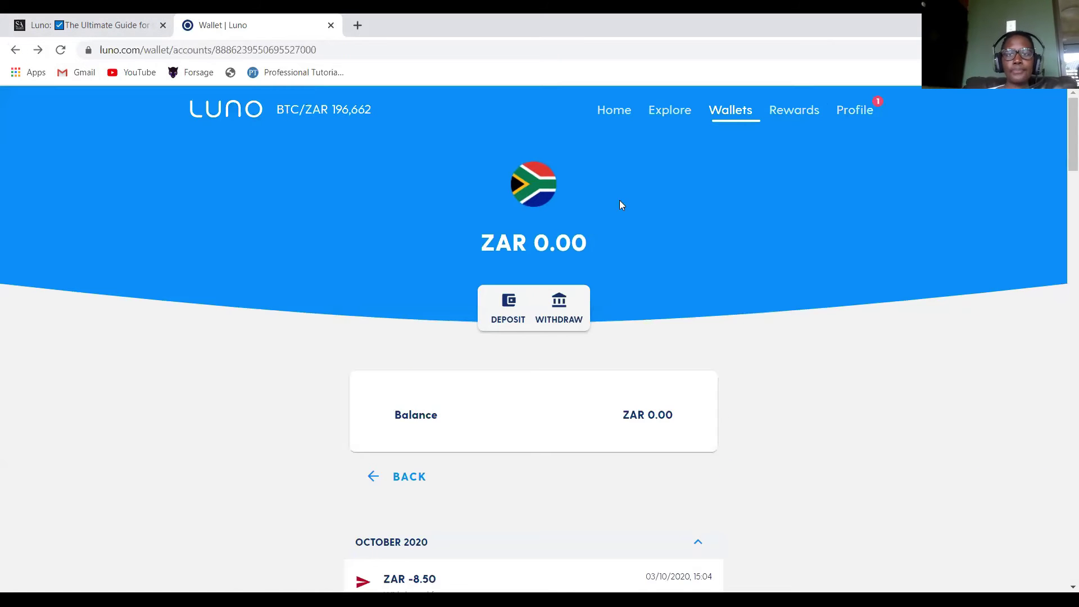
left_click(733, 112)
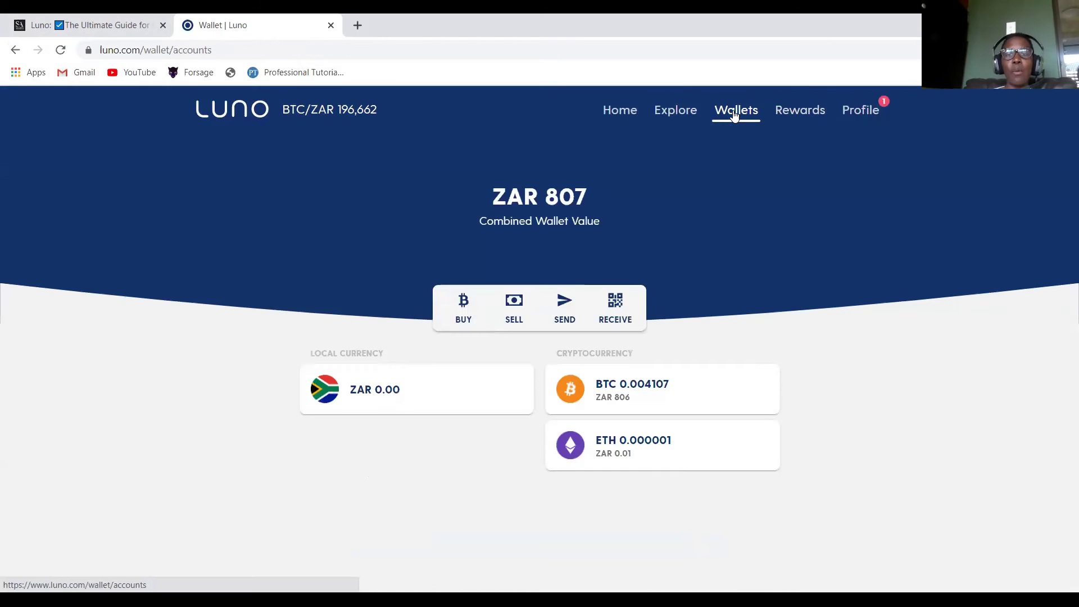
left_click(626, 387)
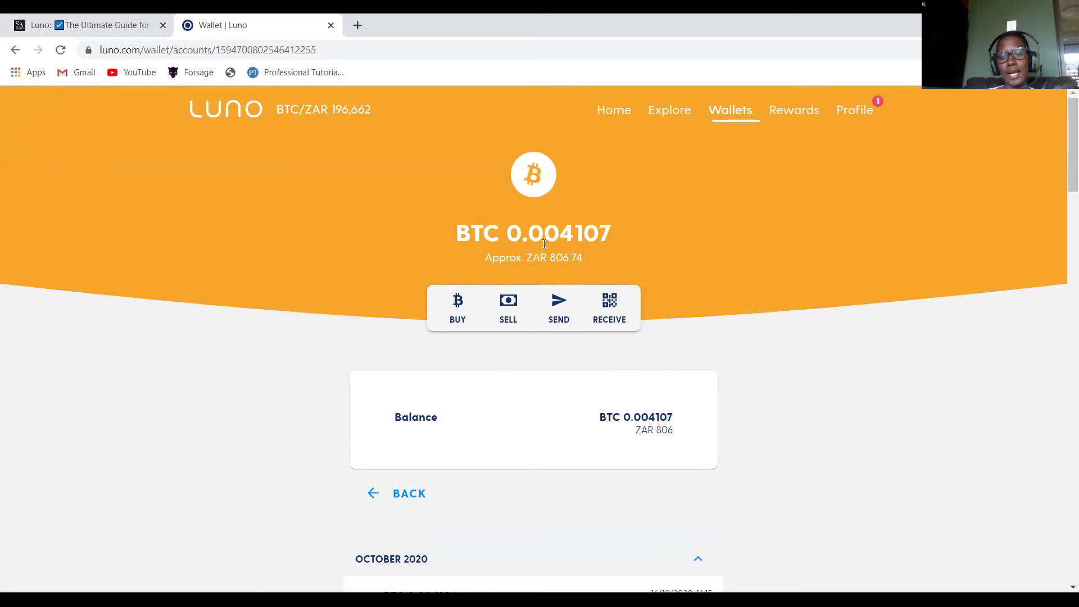
left_click(508, 303)
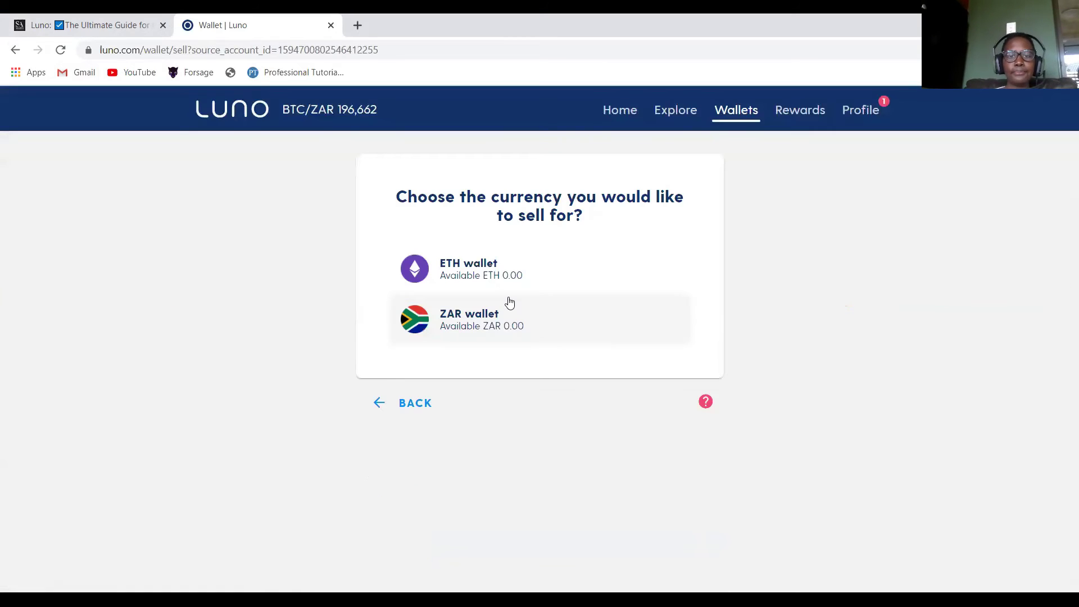
Step: Sell the maximum BTC 0.0041072 into the ZAR wallet and confirm the sale for ZAR 791.88
left_click(477, 318)
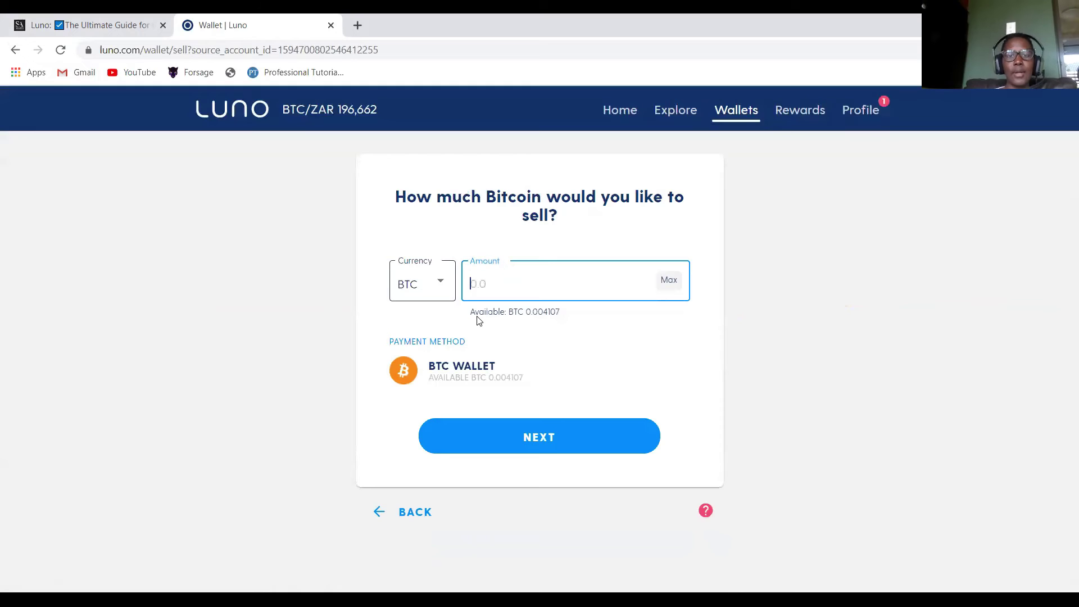
left_click(672, 280)
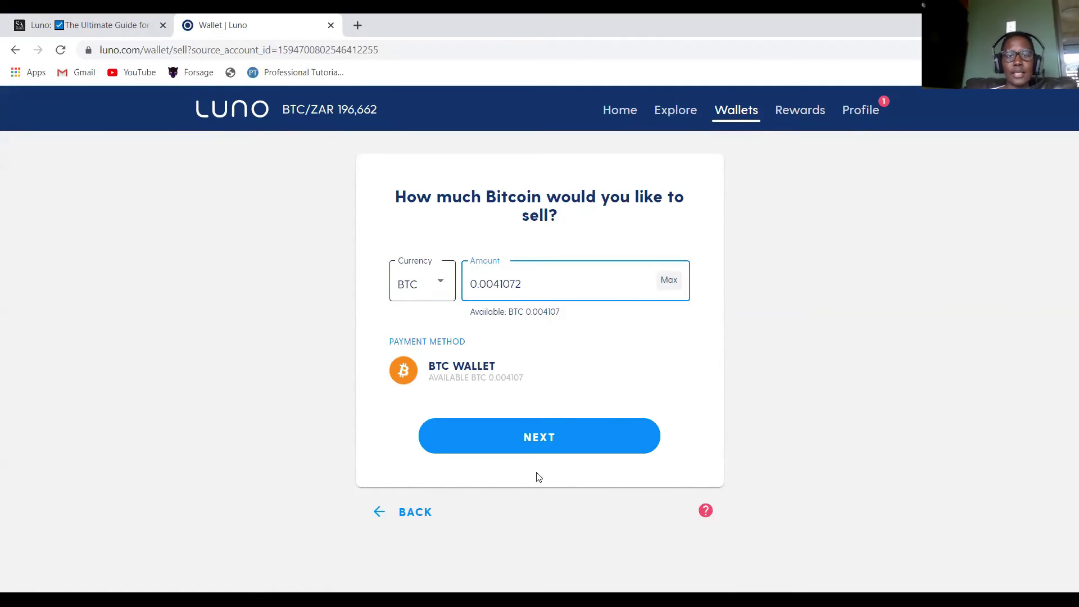
left_click(530, 443)
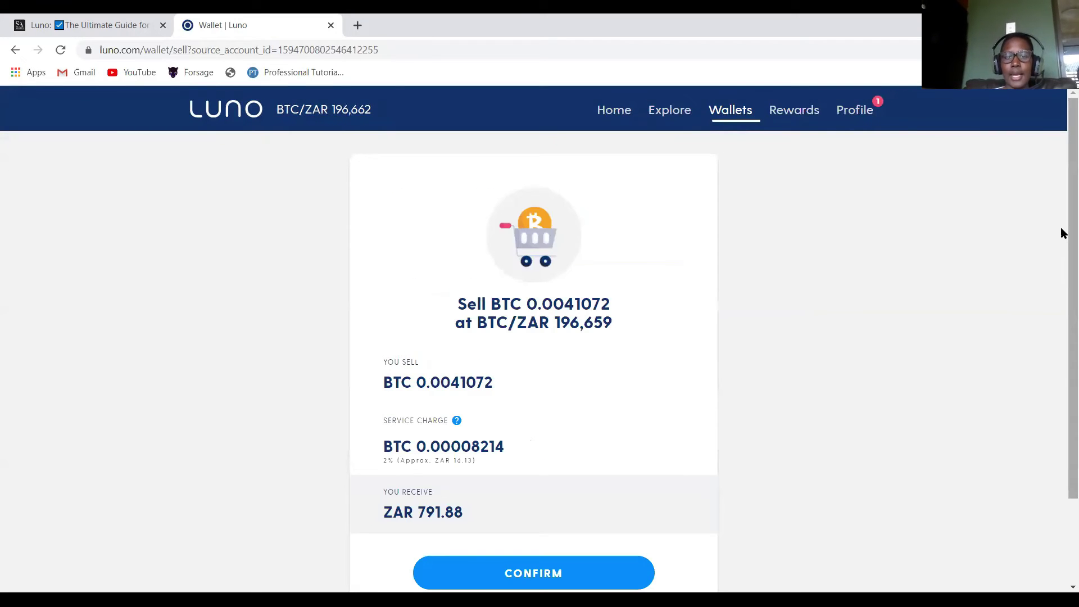
right_click(1062, 284)
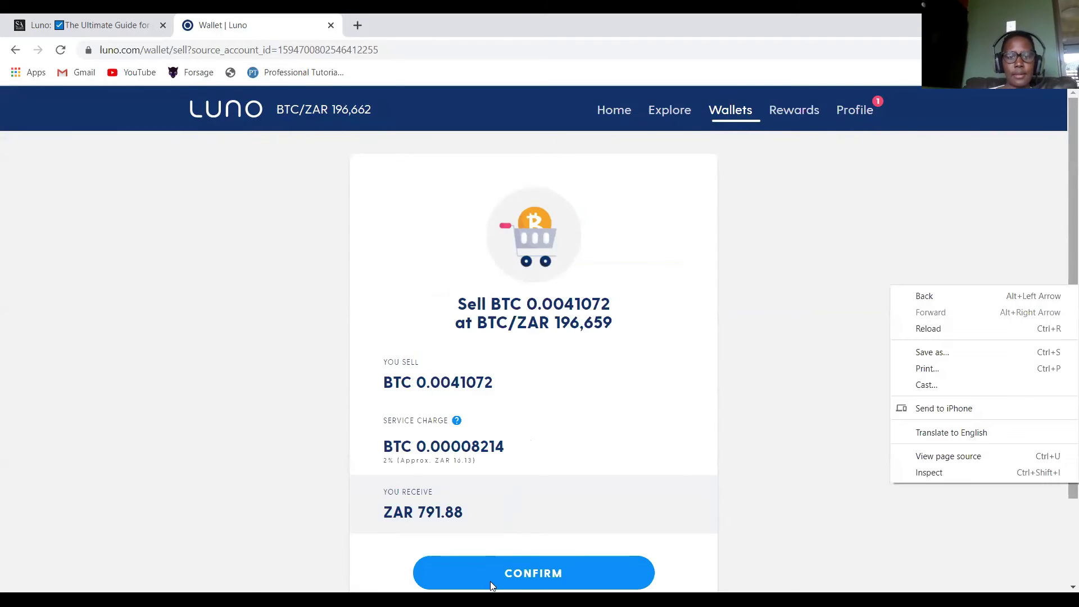
left_click(523, 570)
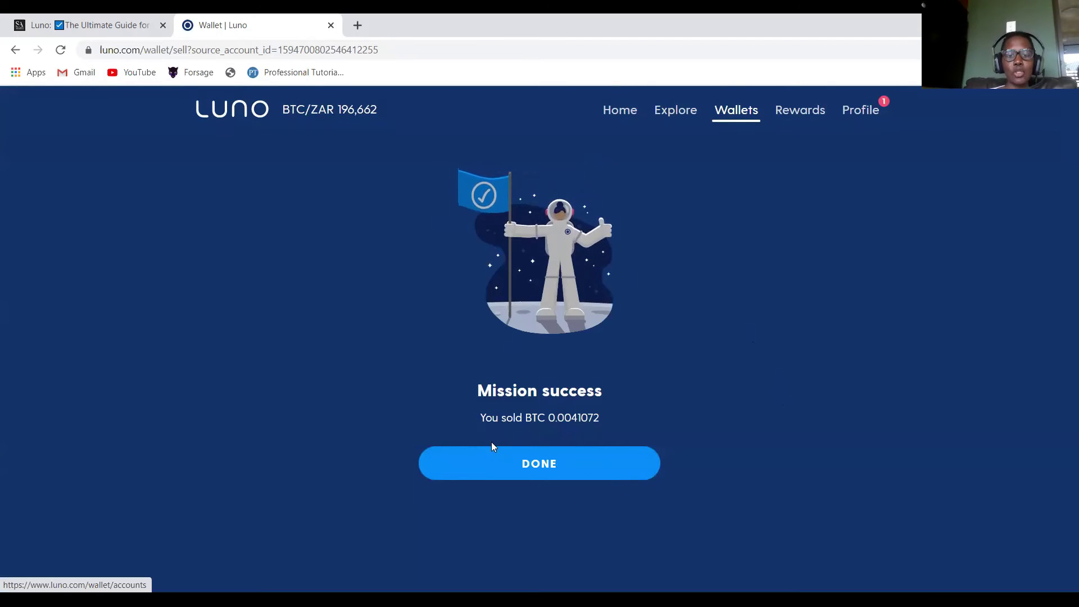
Step: Leave the mission-success screen for the wallets overview, now showing ZAR 791.88 and 0 BTC
right_click(532, 465)
left_click(532, 465)
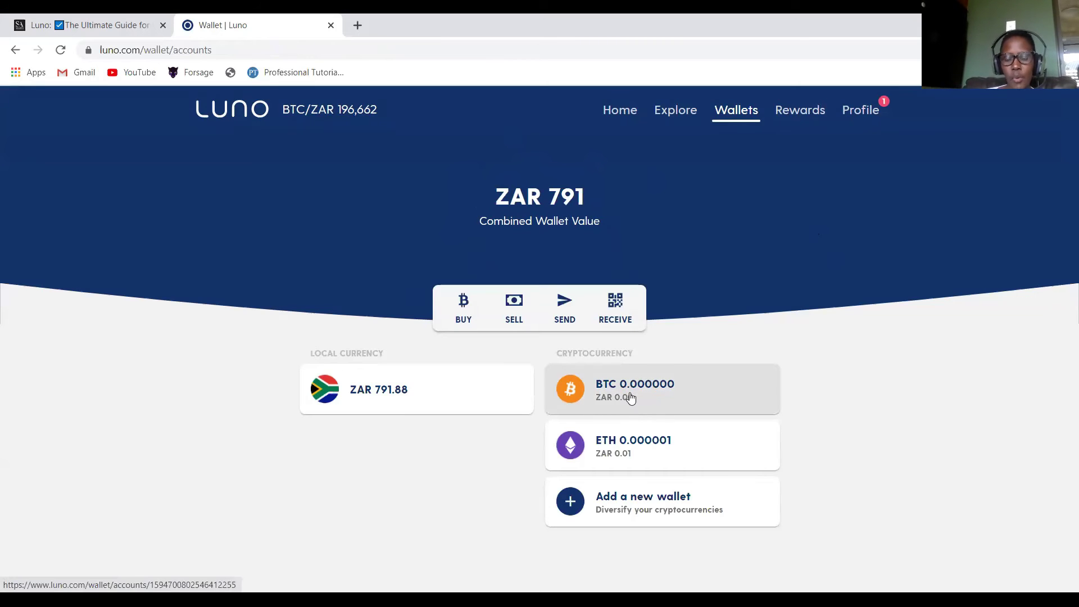
Step: Set up a ZAR 791 withdrawal to the Standard Bank account with the note 'training'
left_click(347, 392)
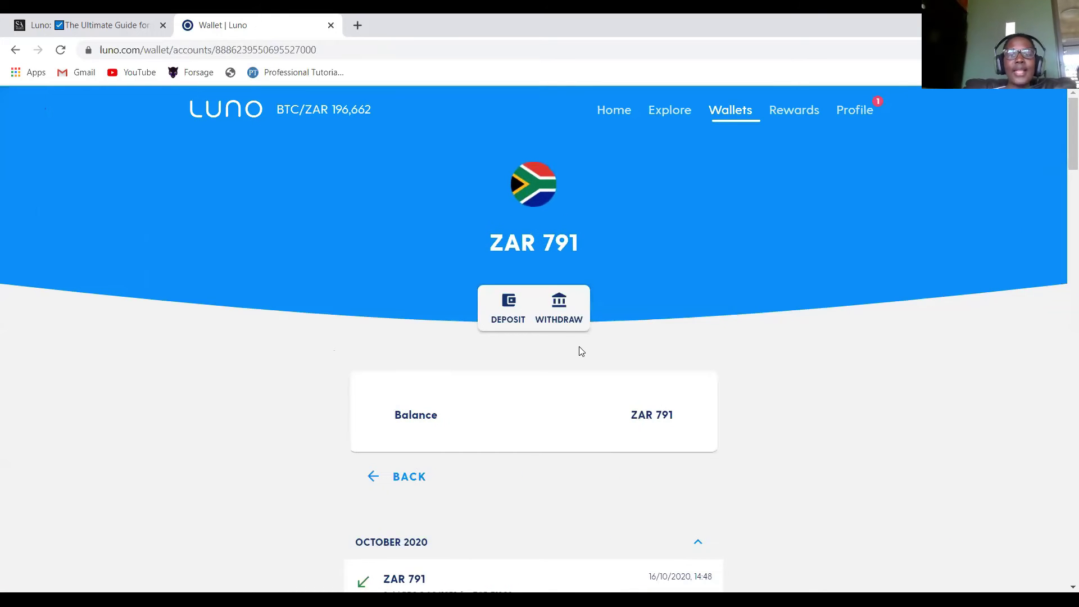
left_click(555, 306)
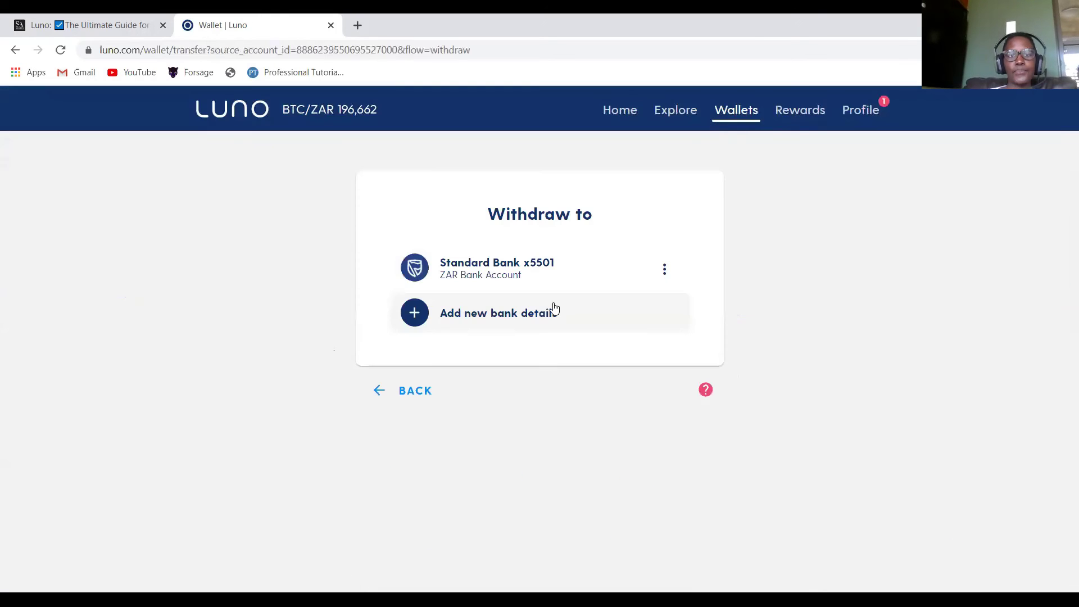
left_click(494, 272)
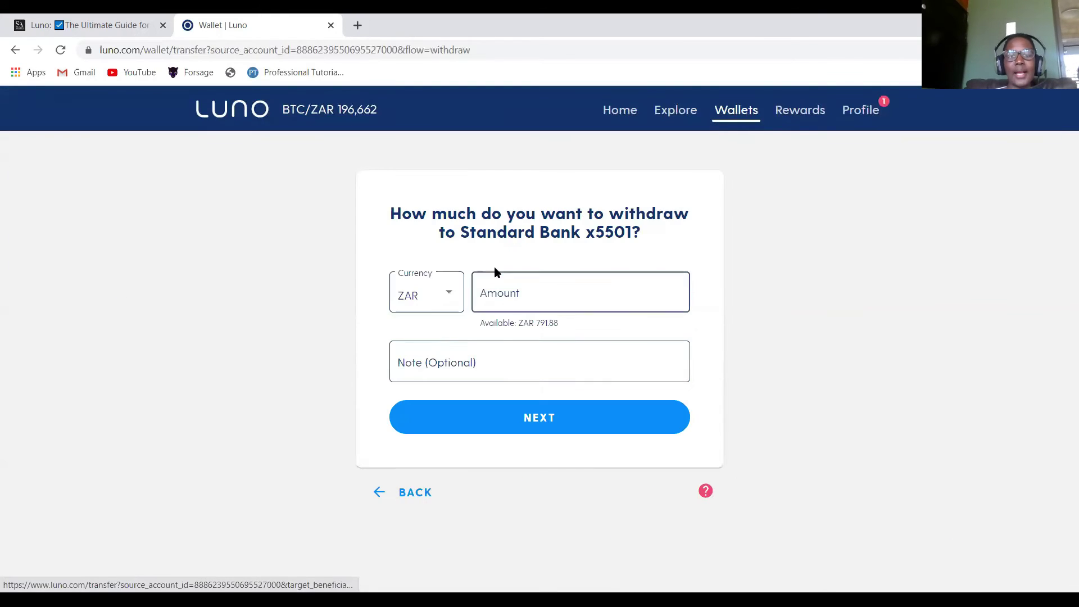
left_click(543, 292)
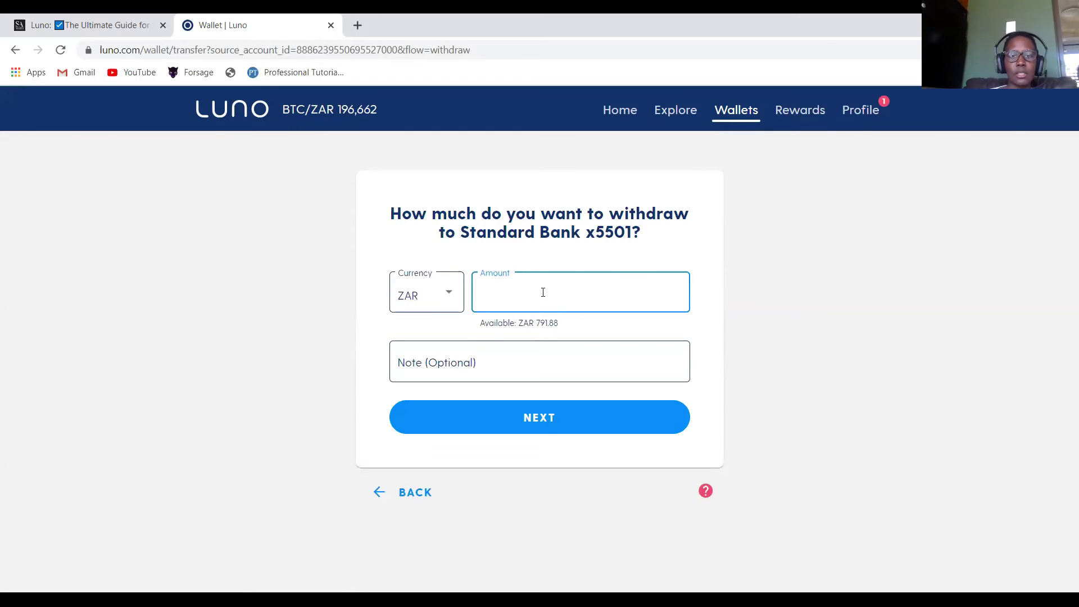
type("79")
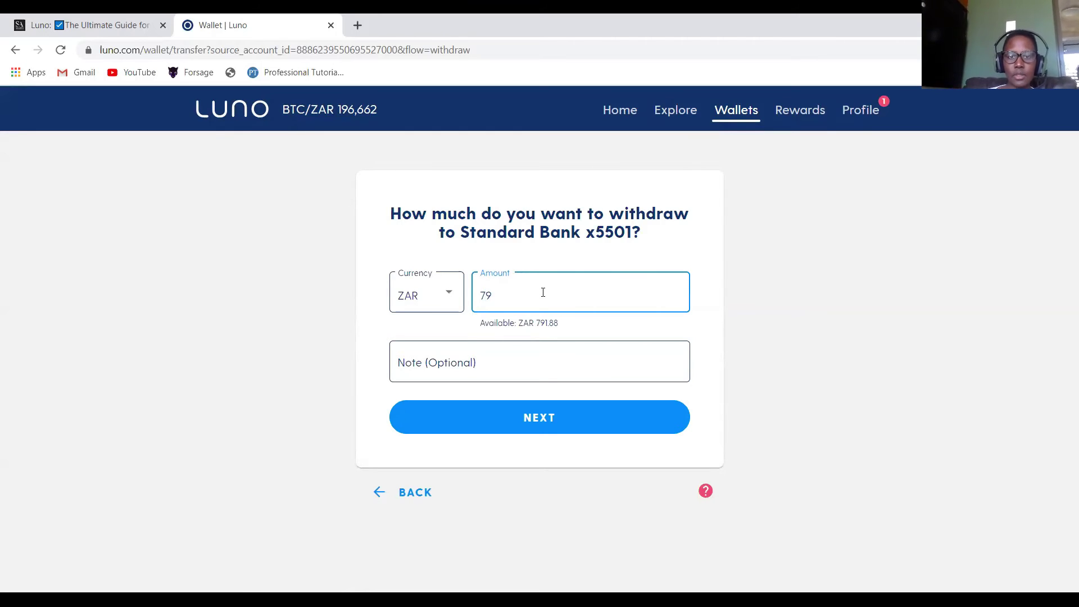
type("1")
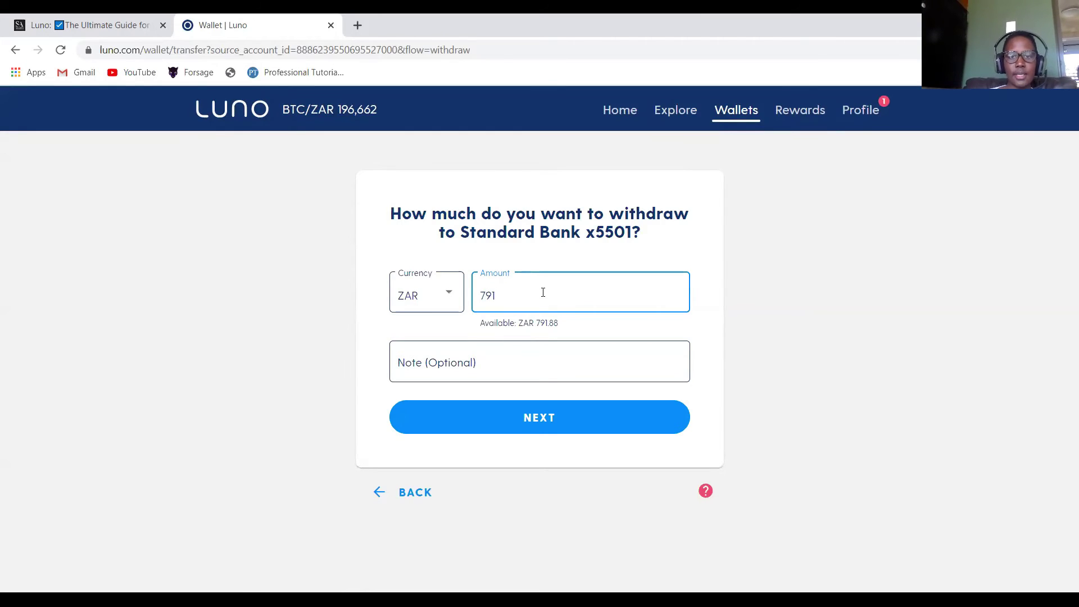
left_click(461, 362)
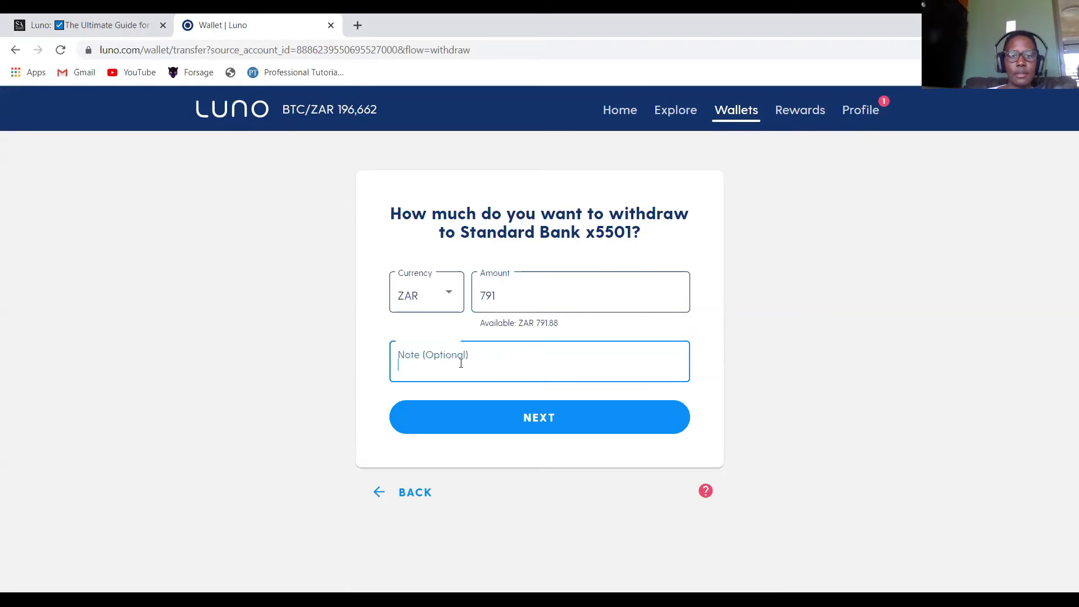
type("t")
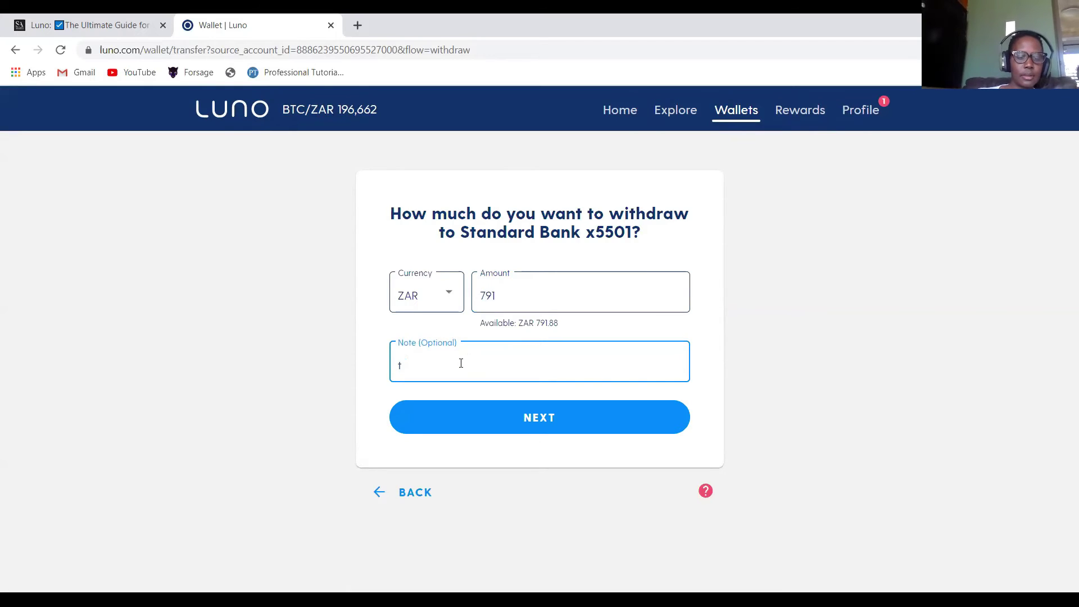
type("raining")
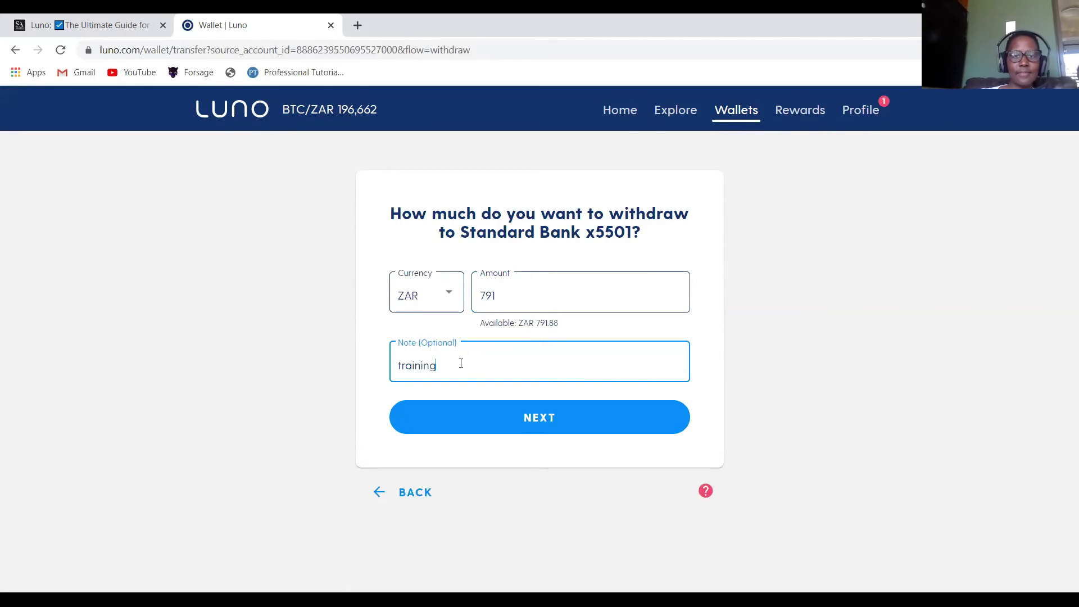
left_click(531, 417)
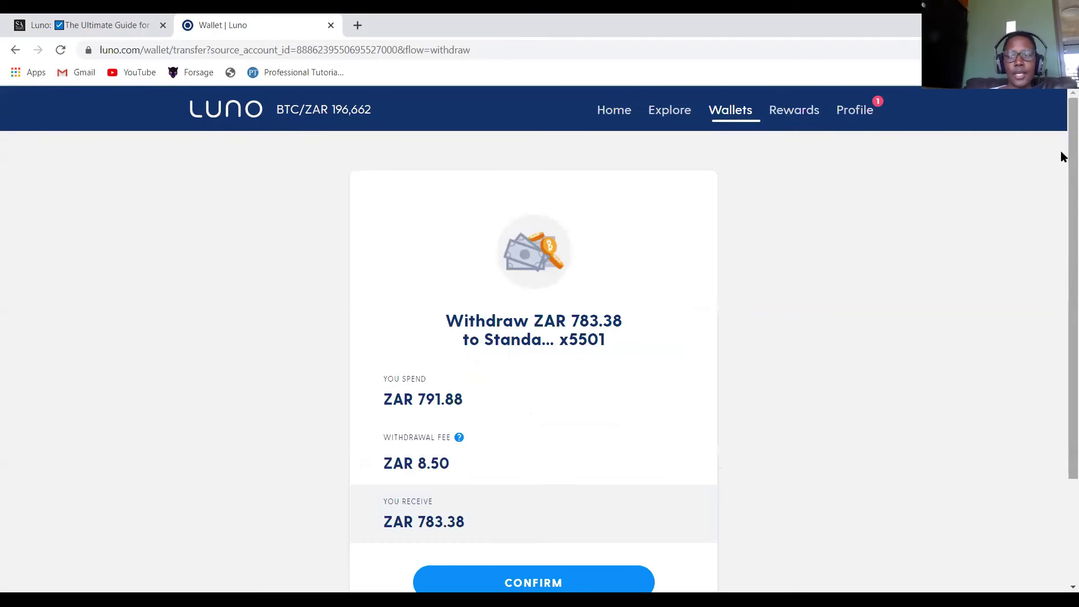
Step: Confirm the ZAR 791.00 bank withdrawal on the summary, then return to the wallets overview
scroll(1060, 225, "down", 2)
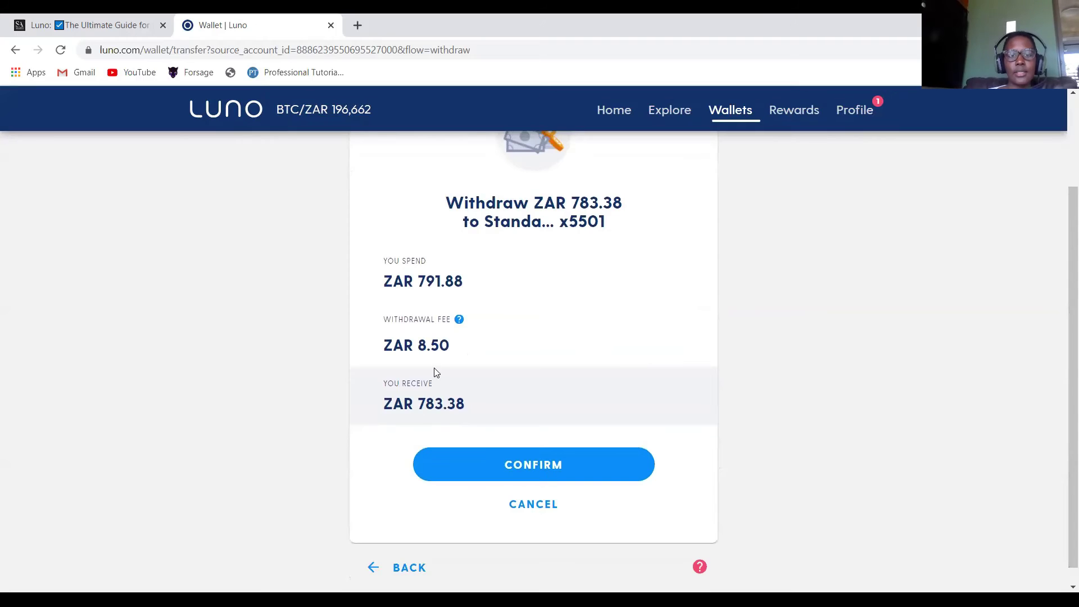
left_click(534, 463)
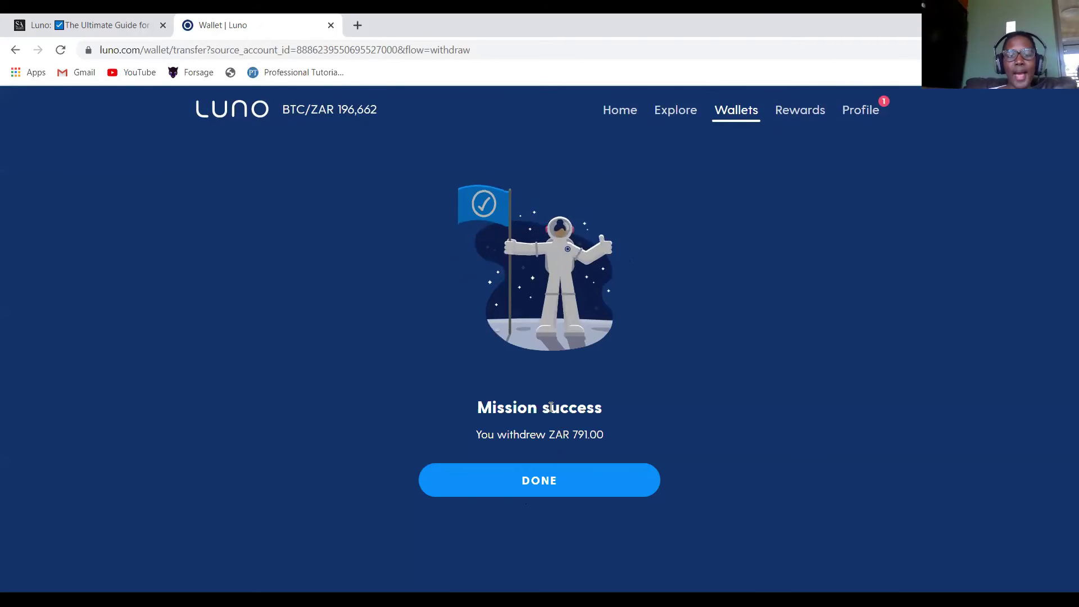
left_click(530, 482)
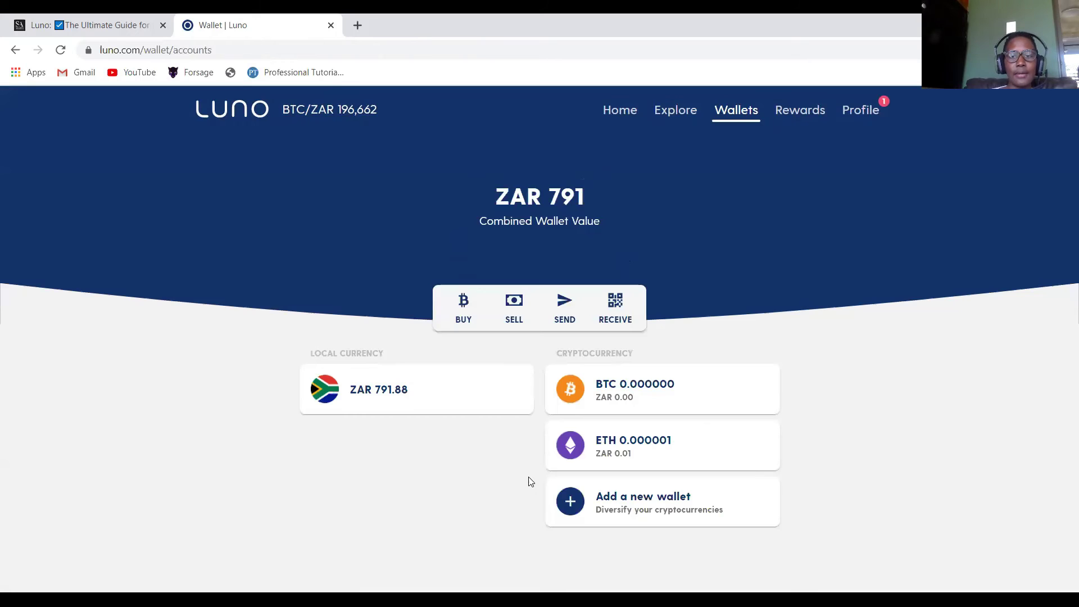
Step: Check the pending ZAR -783.38 withdrawal and its ZAR 8.50 fee in the ZAR wallet, then go back
left_click(367, 396)
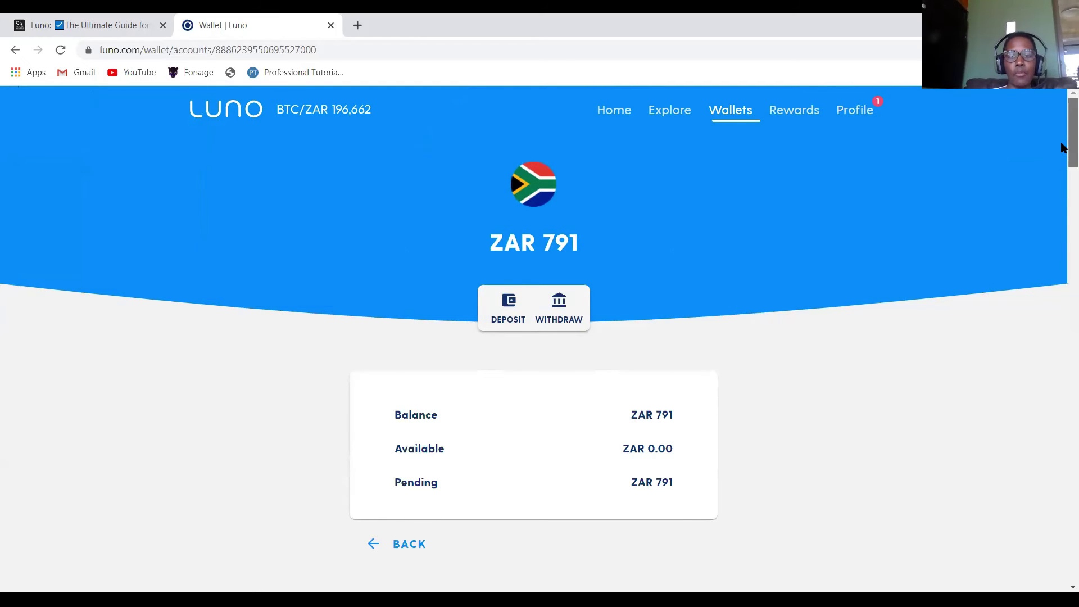
scroll(1062, 148, "down", 3)
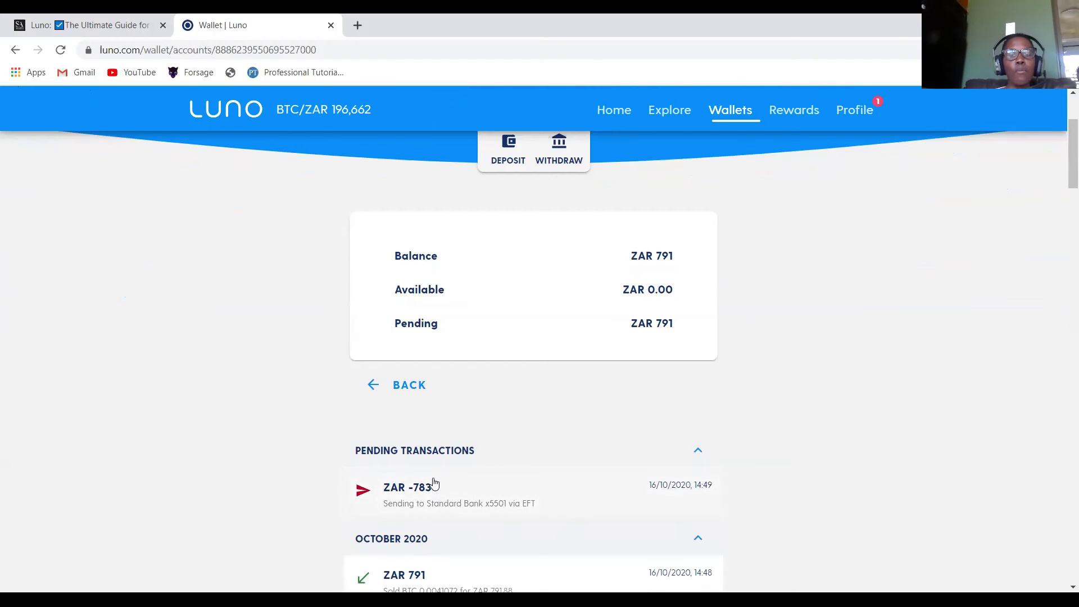
left_click(460, 498)
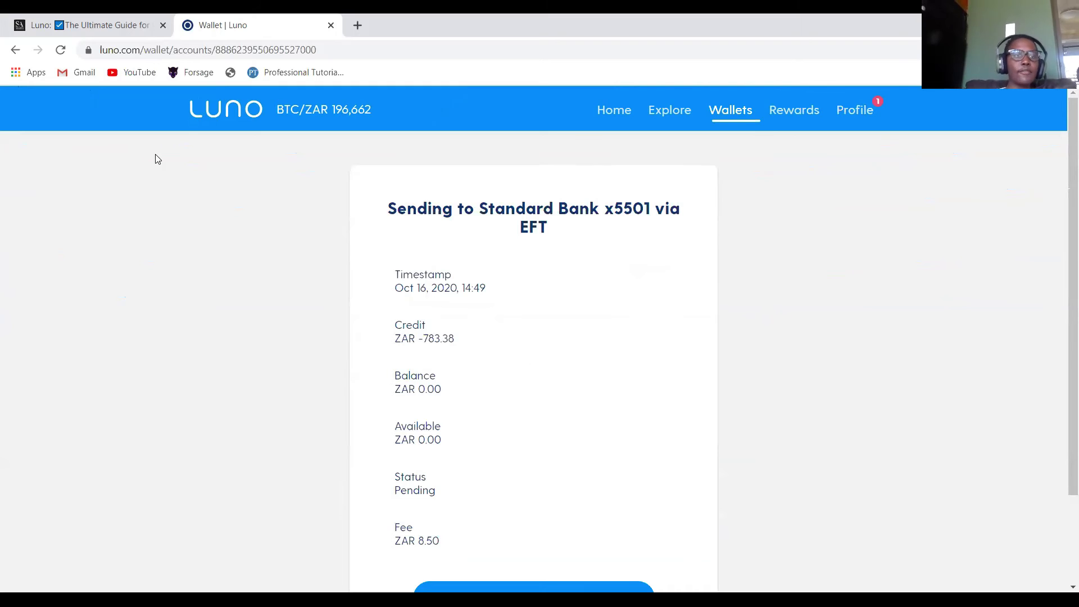
left_click(15, 50)
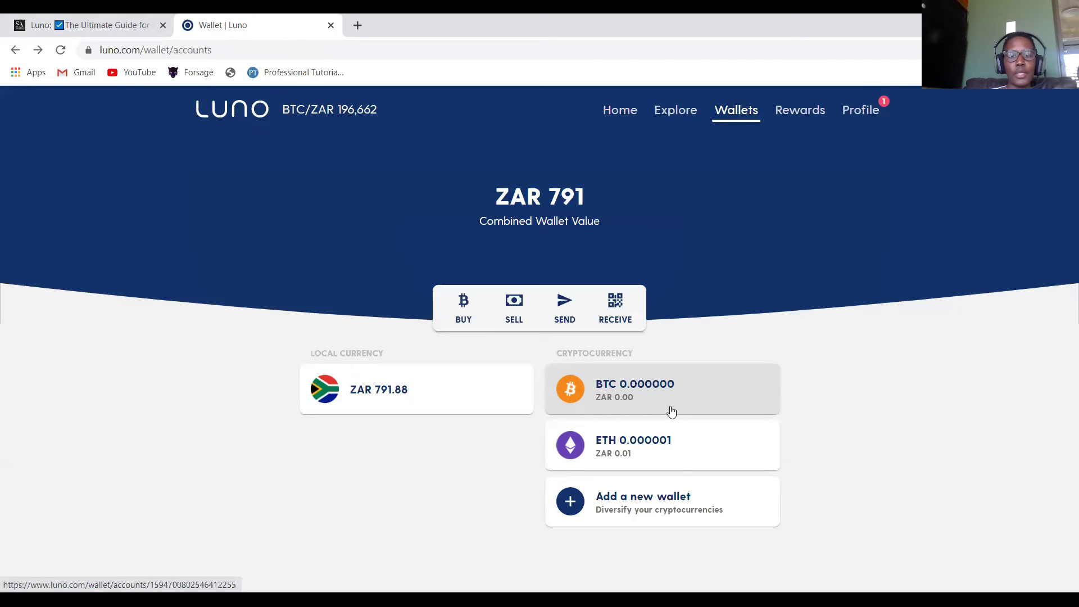
left_click(671, 412)
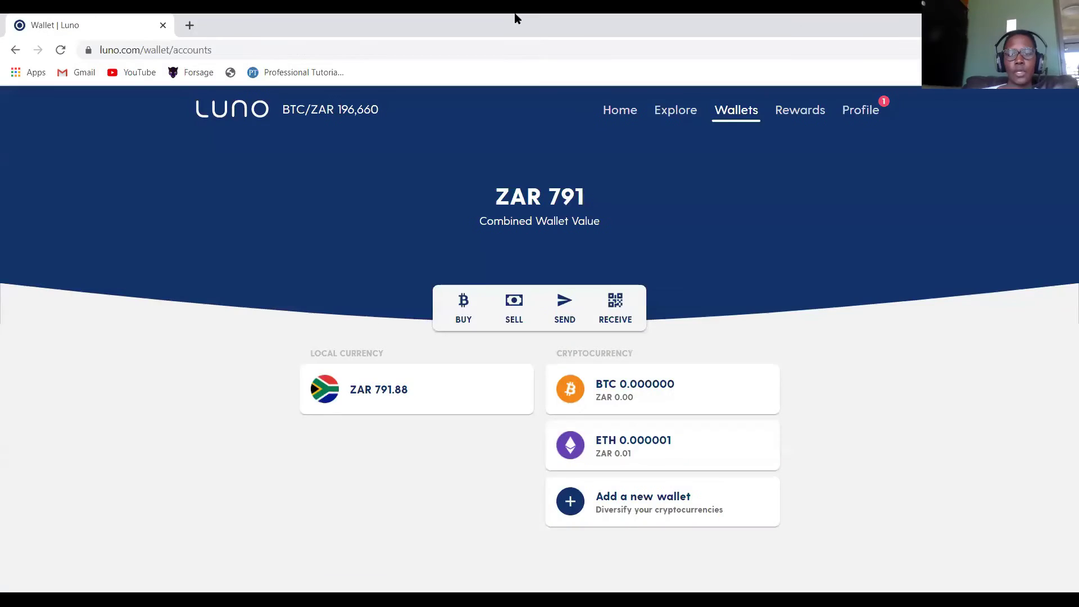
left_click(363, 394)
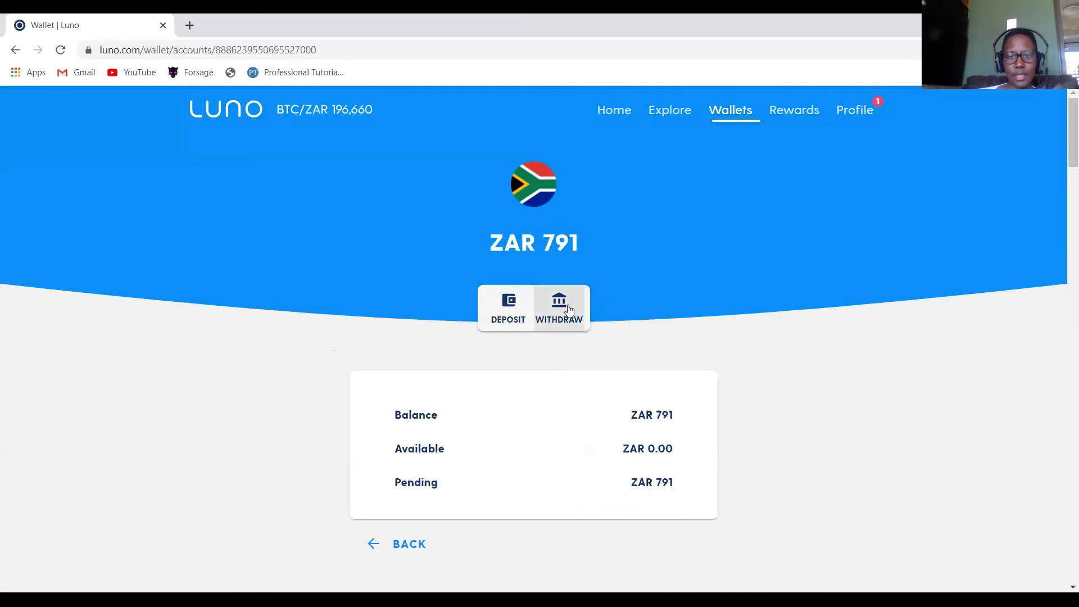
left_click(558, 308)
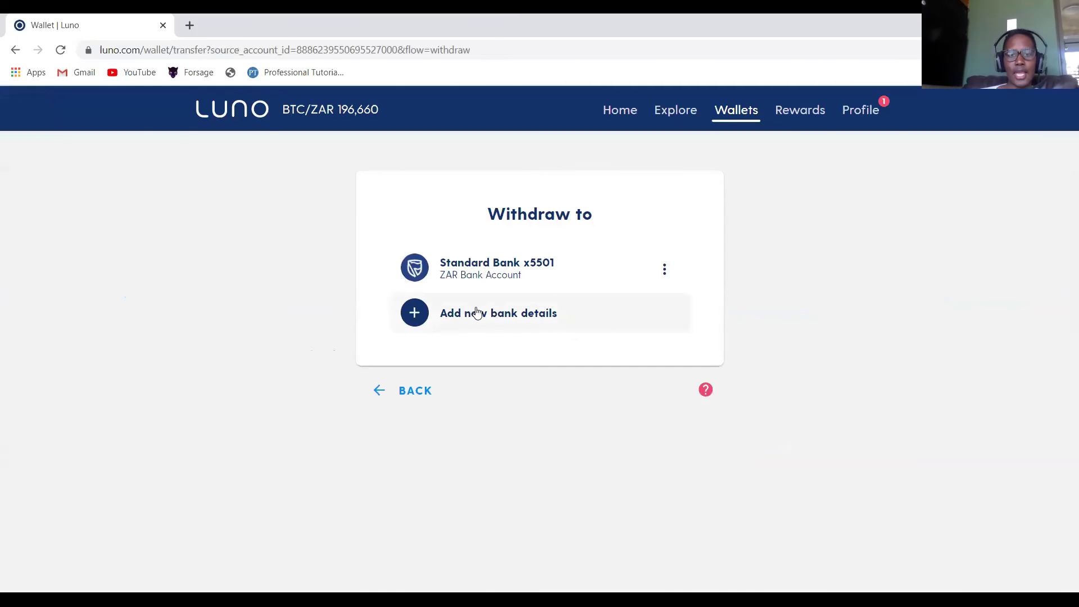
left_click(15, 50)
right_click(15, 50)
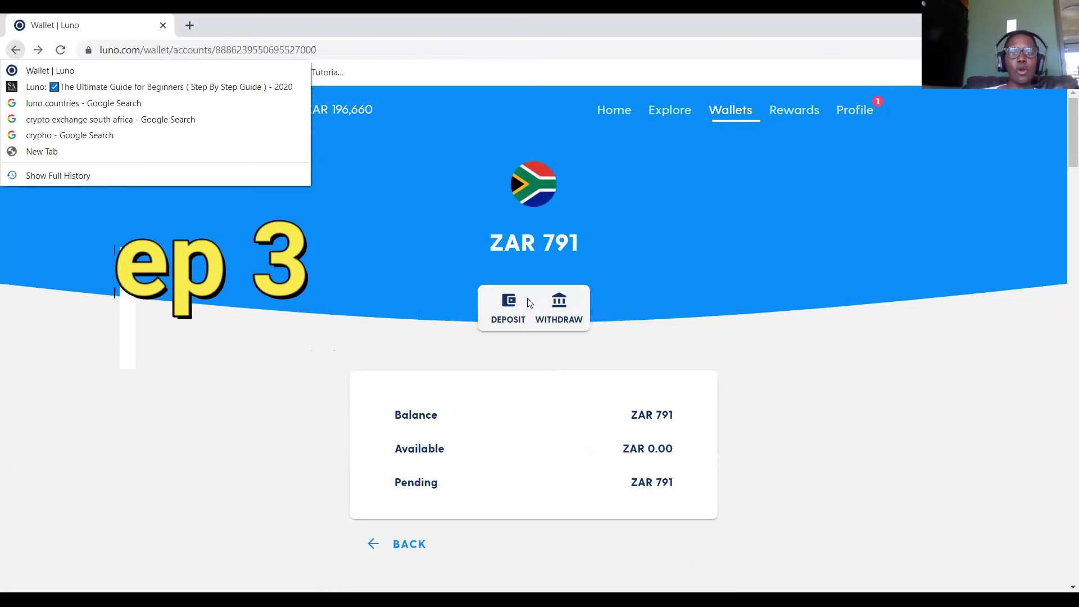
left_click(682, 80)
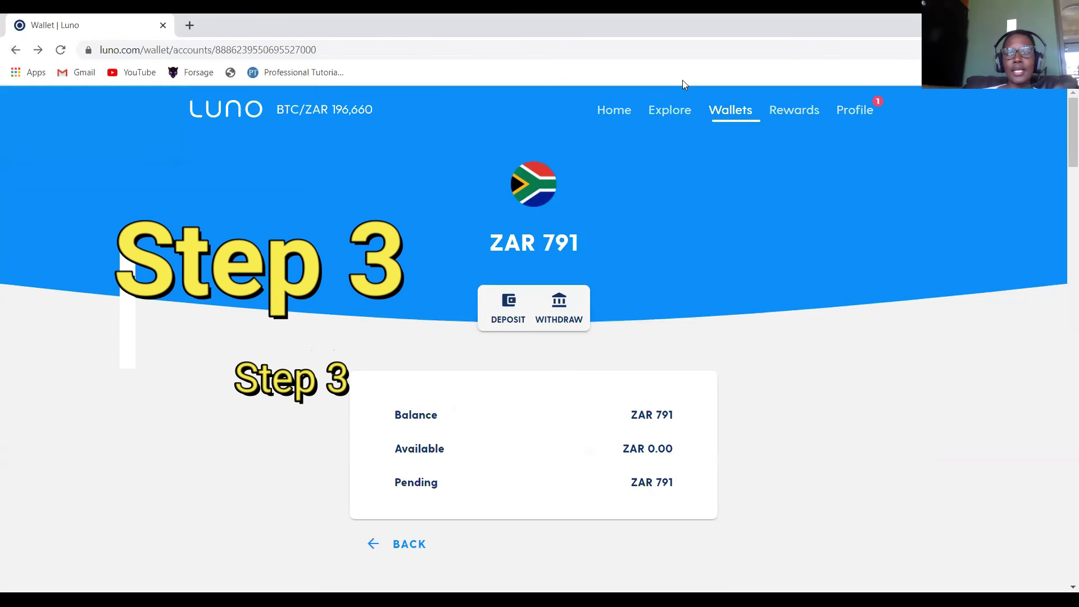
left_click(729, 111)
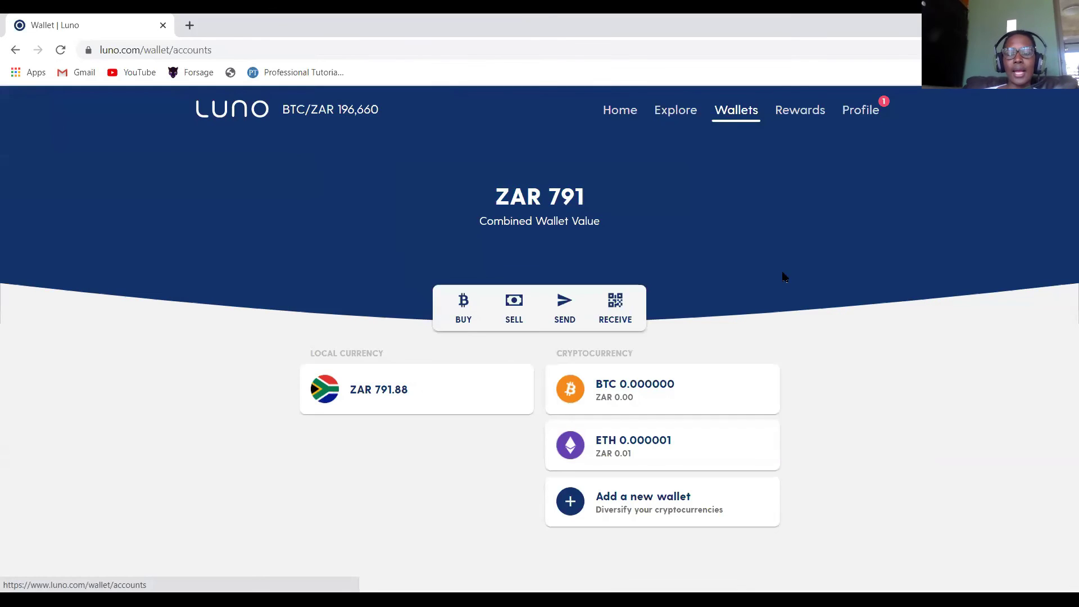
left_click(608, 389)
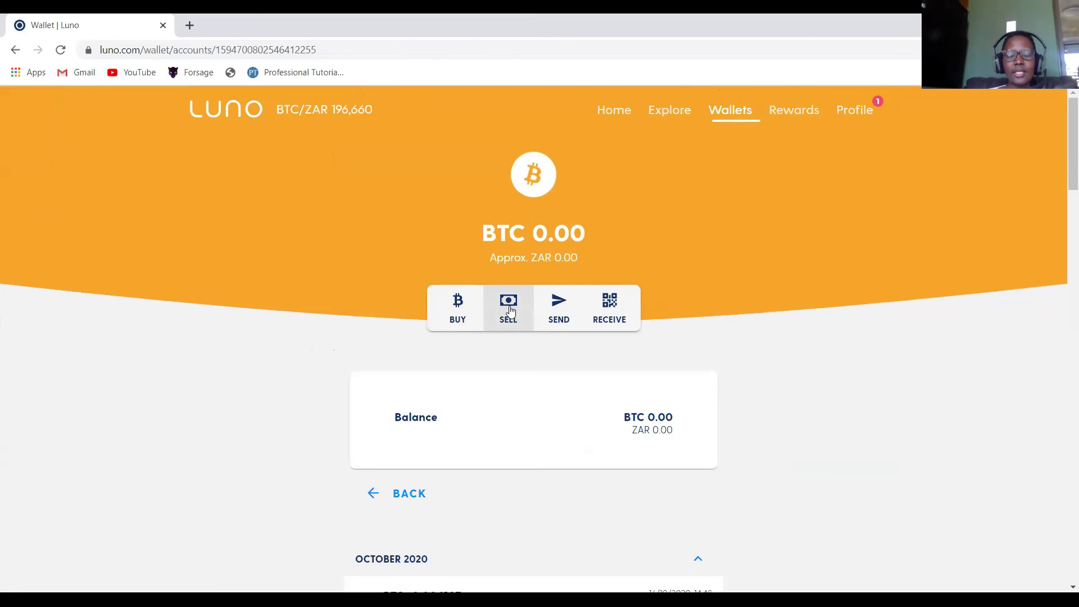
left_click(512, 312)
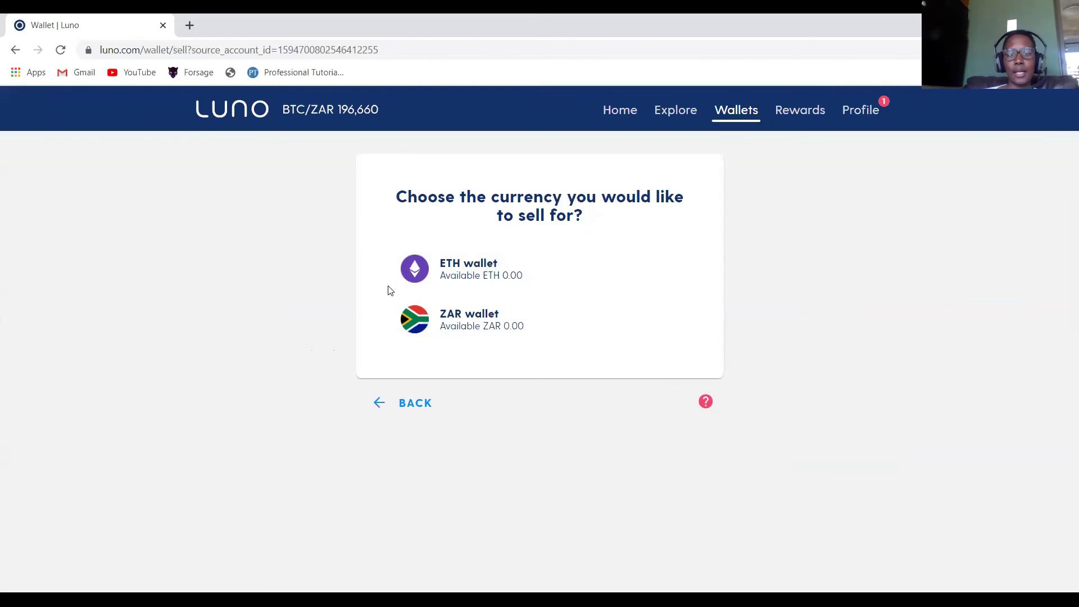
left_click(433, 322)
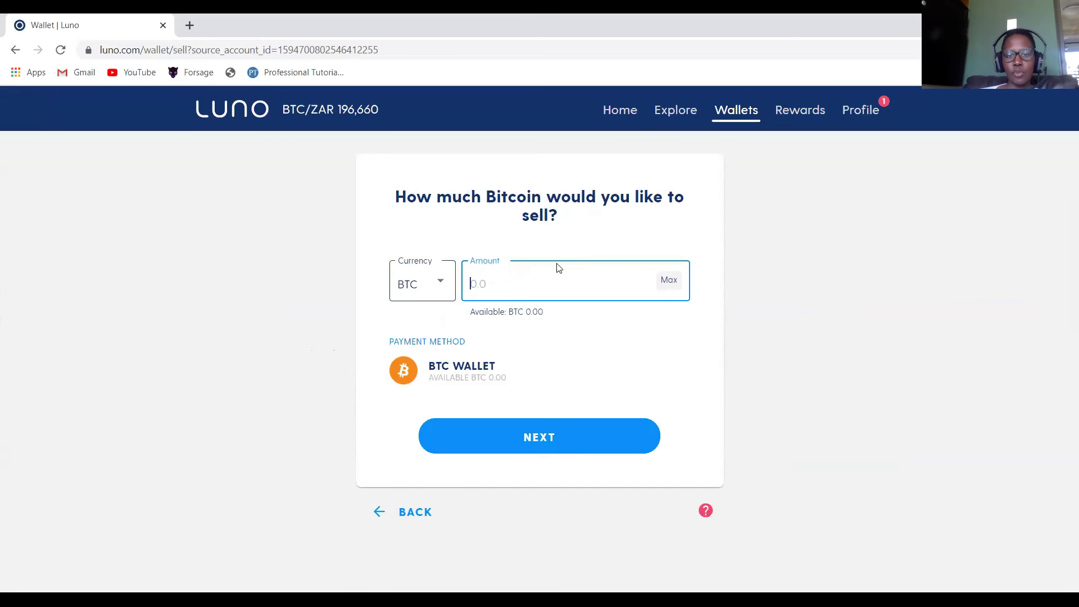
left_click(230, 296)
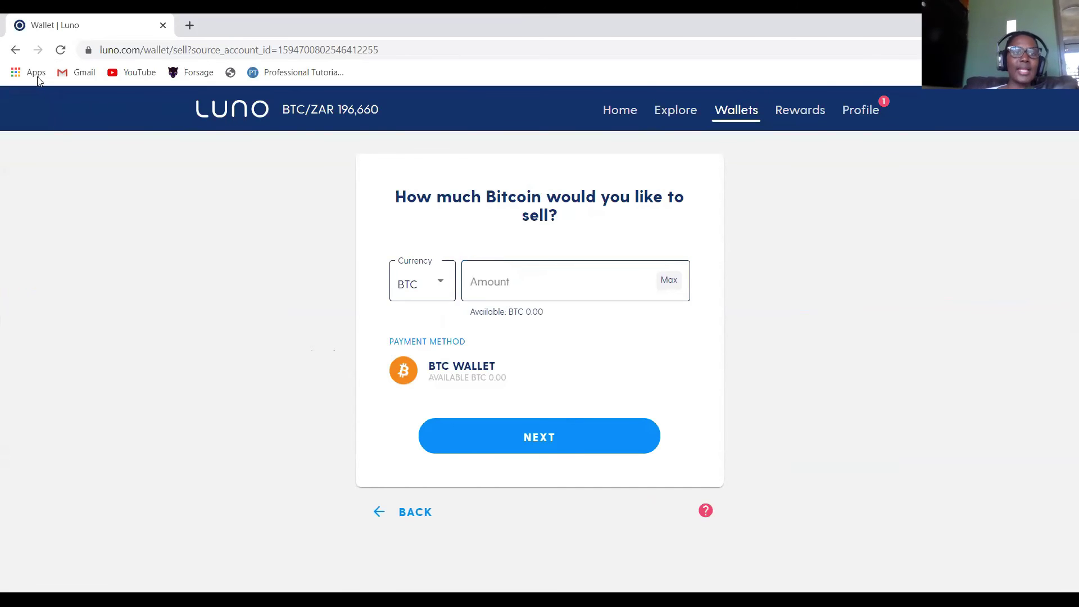
left_click(15, 50)
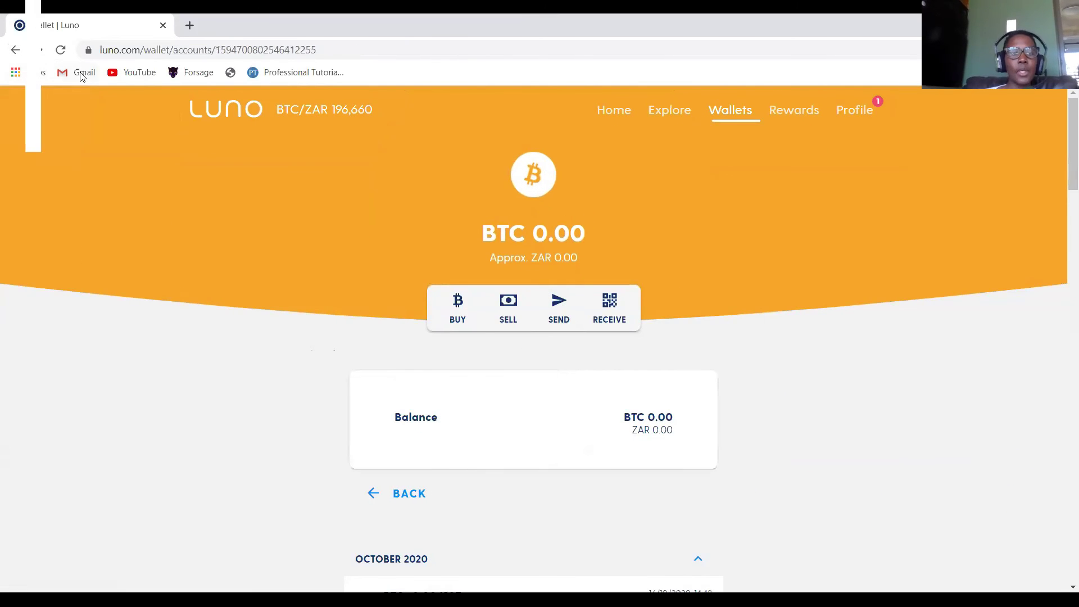
right_click(736, 117)
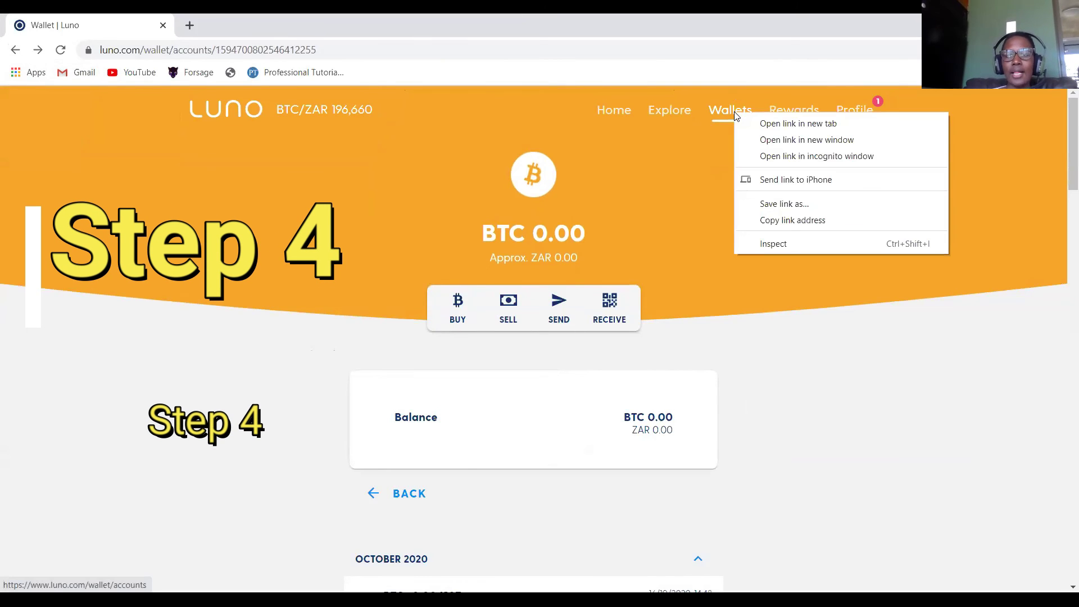
left_click(720, 112)
left_click(719, 113)
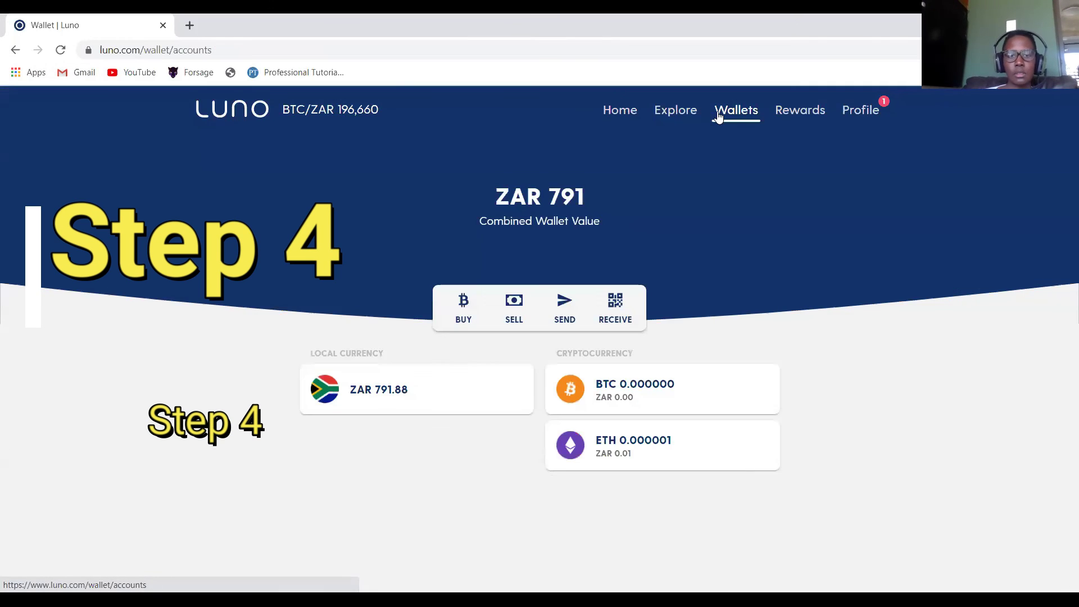
left_click(370, 393)
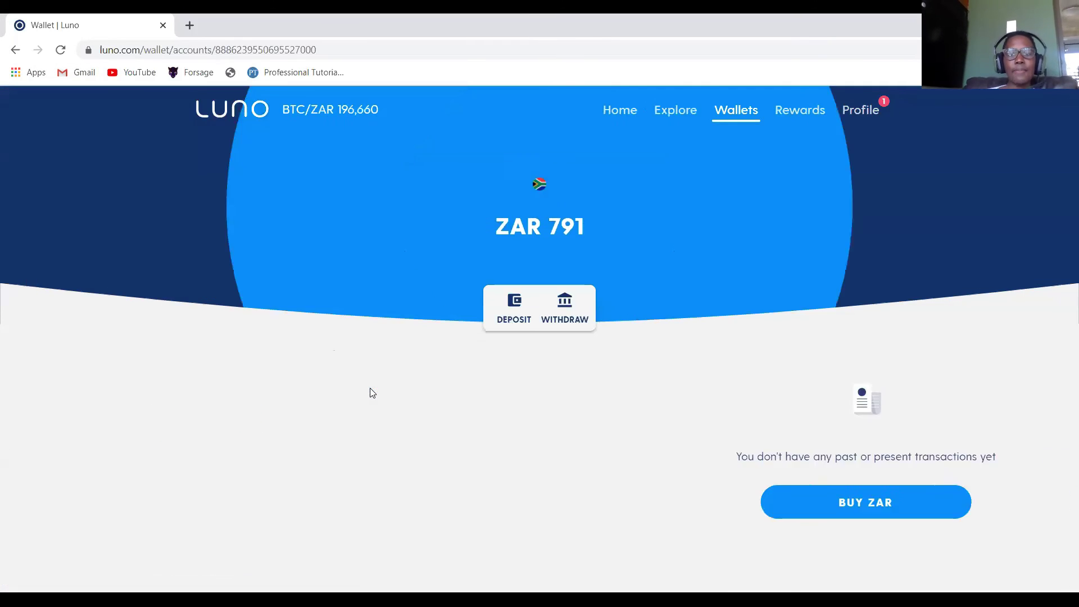
left_click(571, 311)
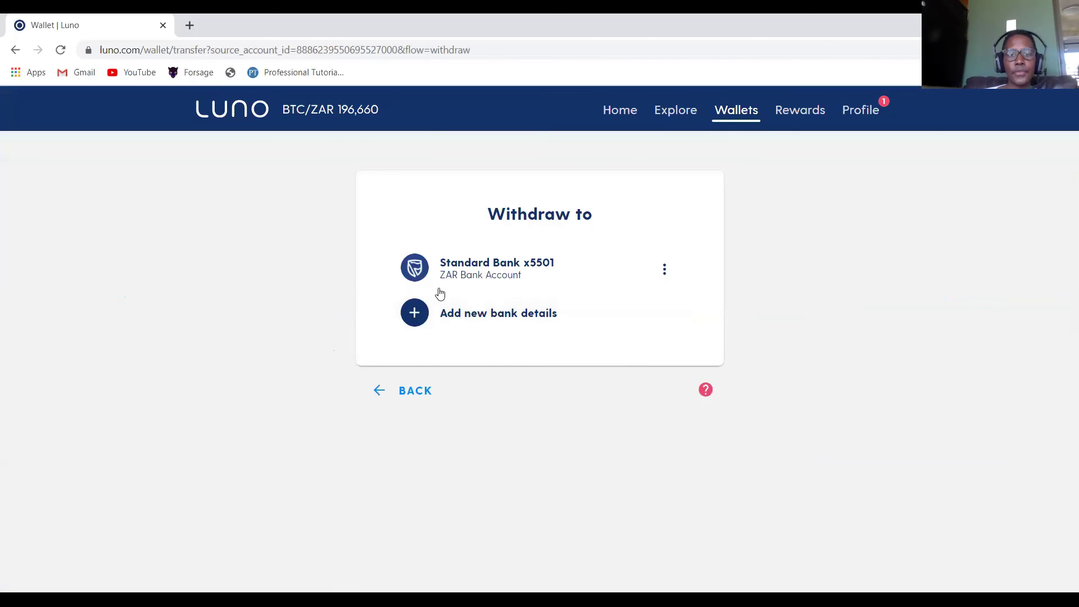
left_click(505, 269)
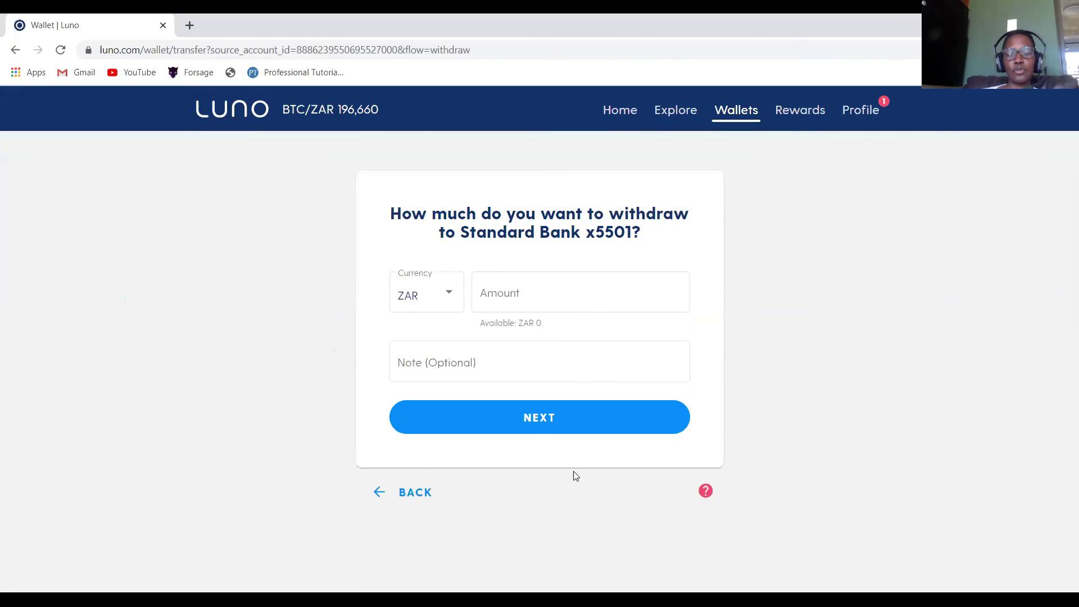
left_click(16, 49)
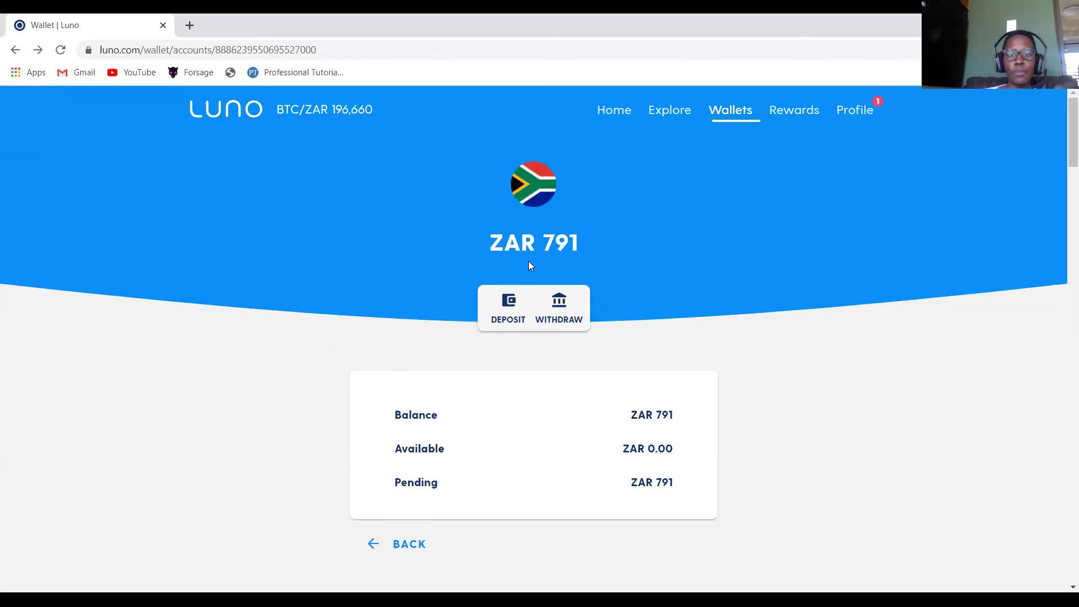
left_click(618, 111)
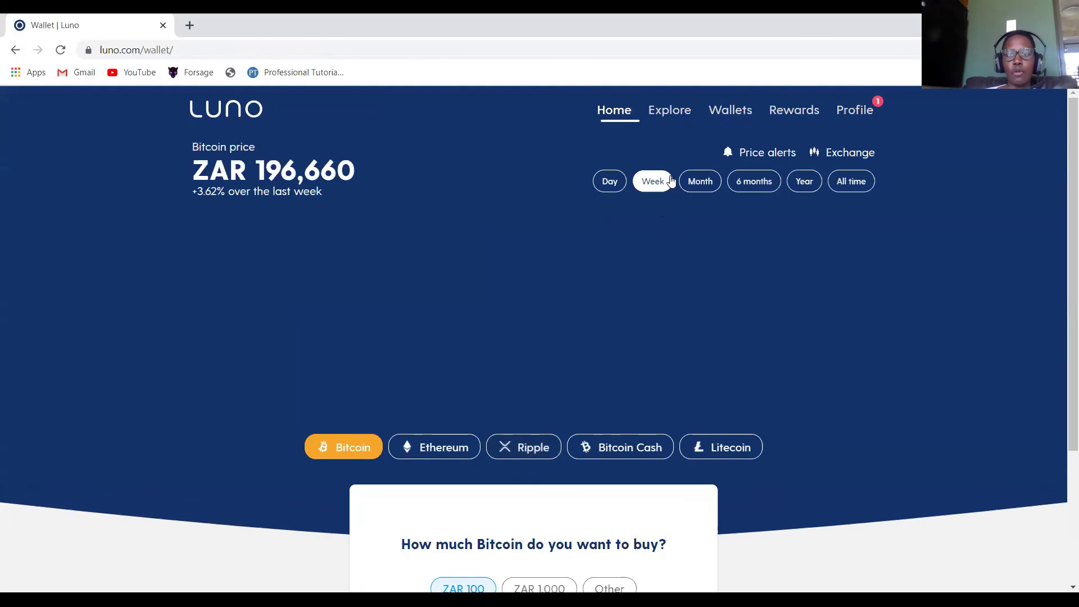
left_click(724, 115)
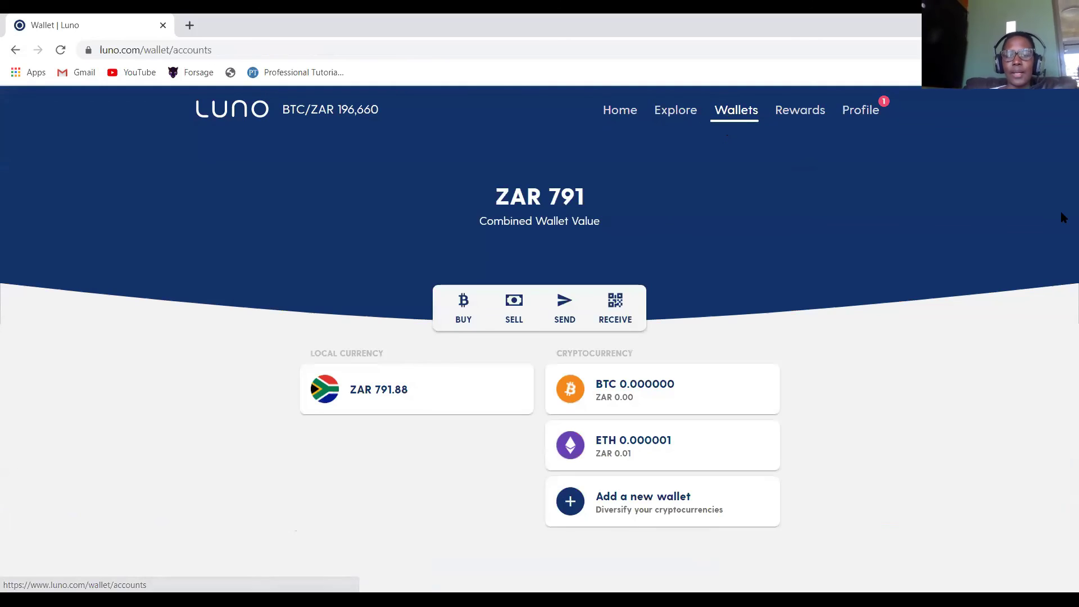